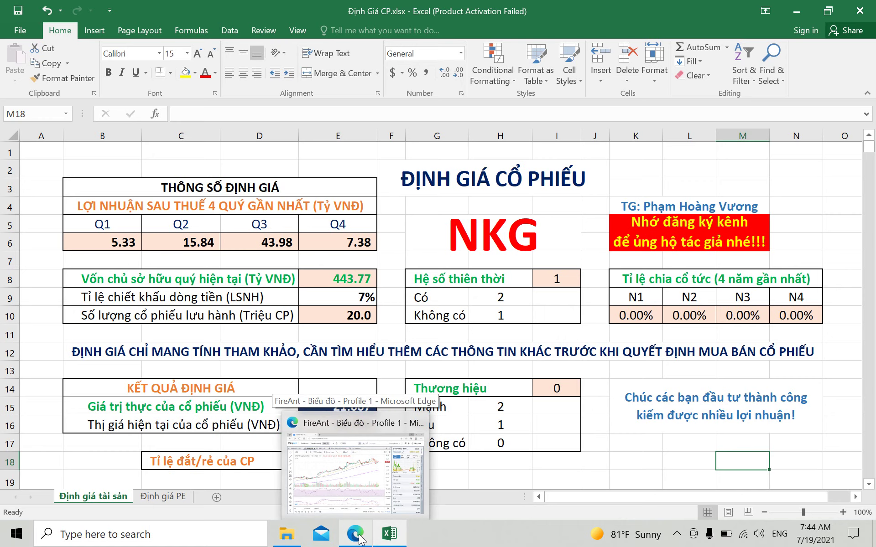
- Look up NKG's outstanding share count on FireAnt in Edge and set the share quantity in E10 of the Excel valuation sheet to 182
left_click(356, 539)
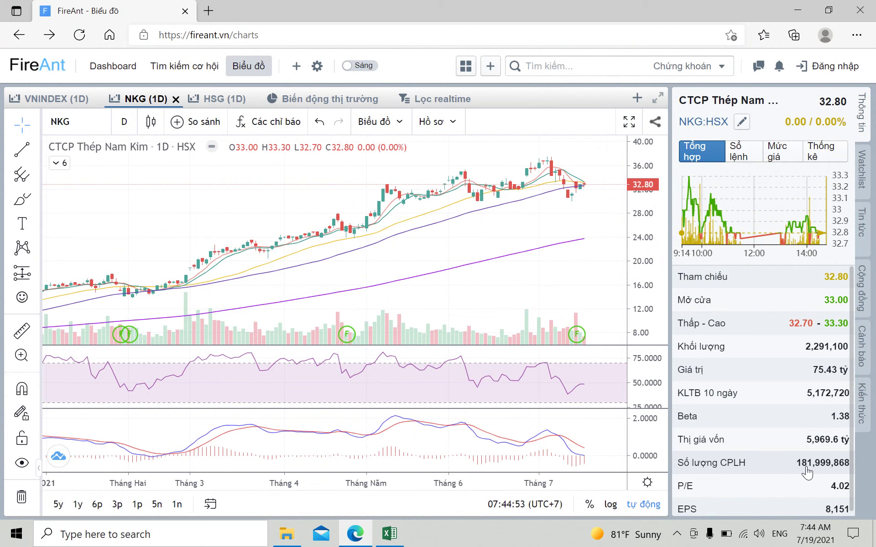
left_click(391, 535)
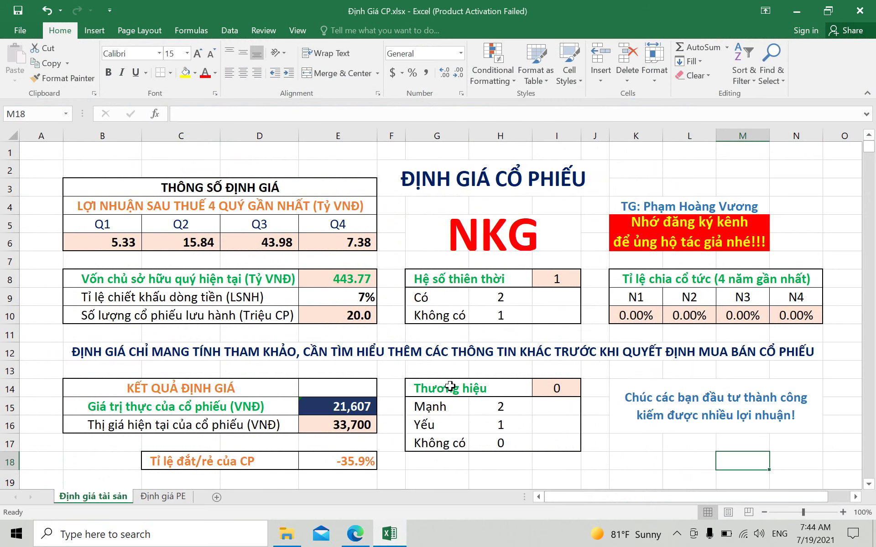
left_click(353, 321)
type("182")
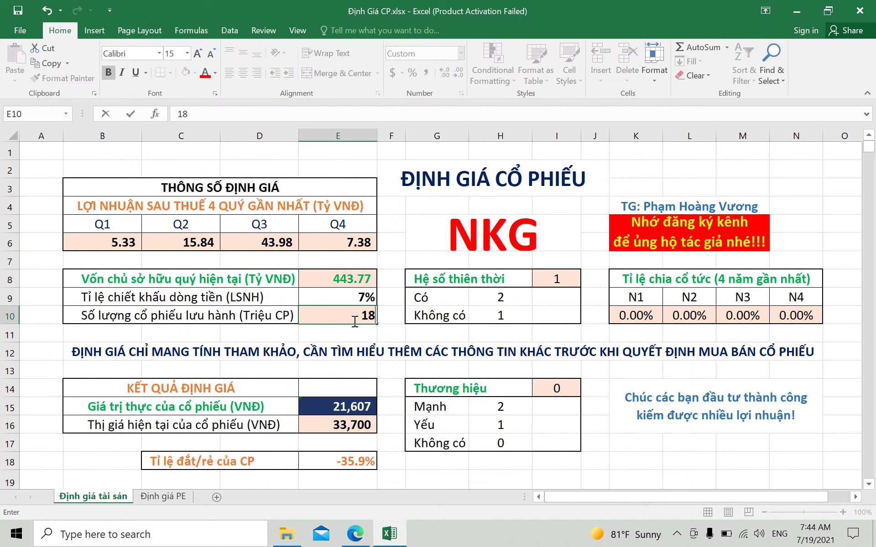
- Check NKG's market price on FireAnt in Edge and set the current share price in E16 of the Excel sheet to 32800
left_click(344, 425)
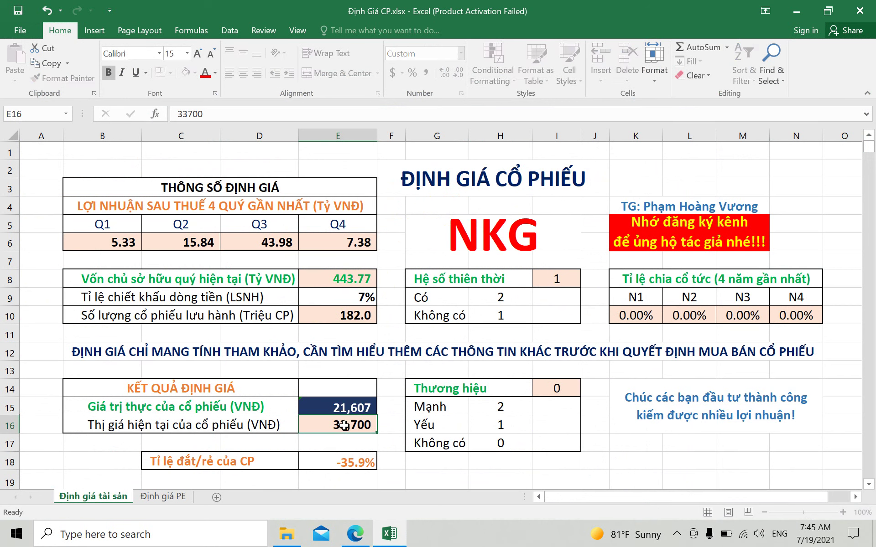
left_click(356, 538)
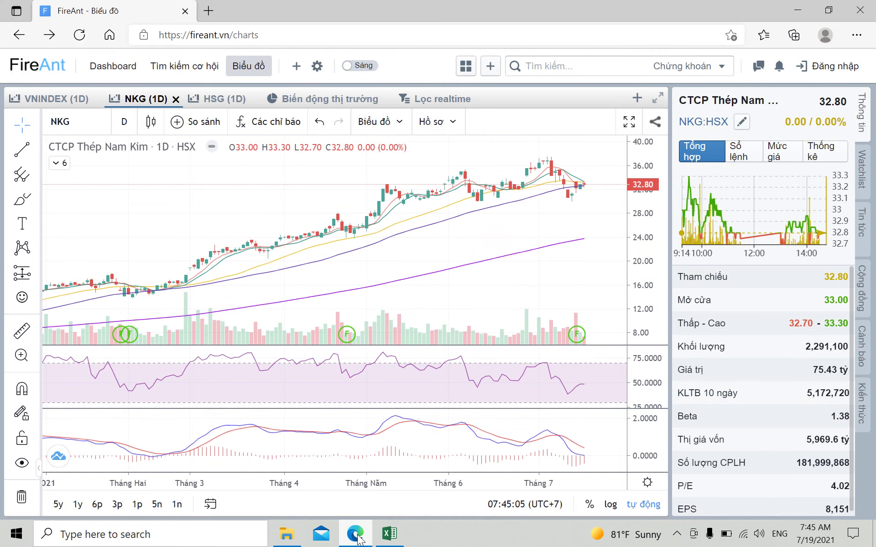
left_click(356, 539)
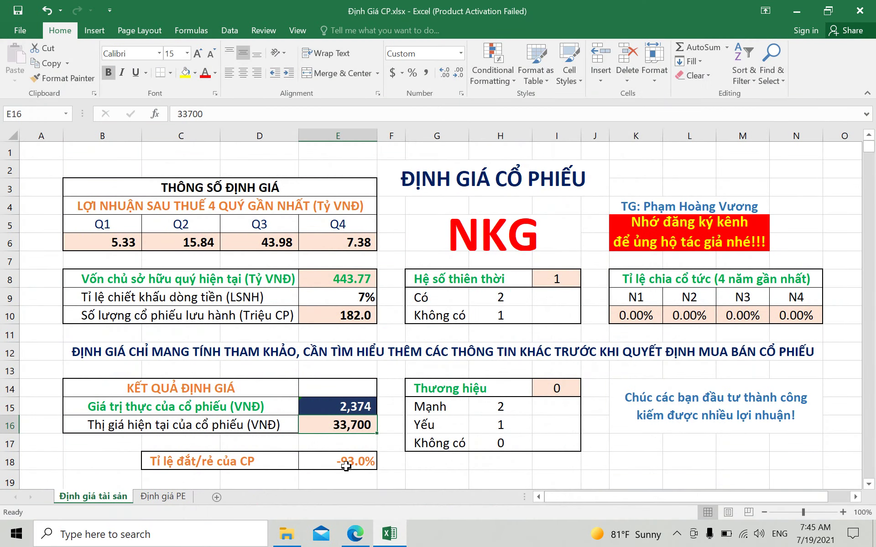
type("32800")
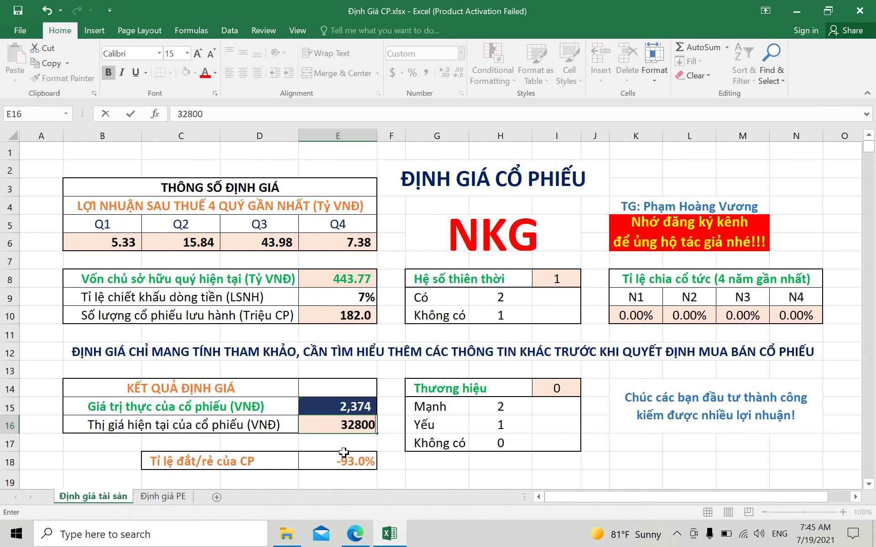
key("Return")
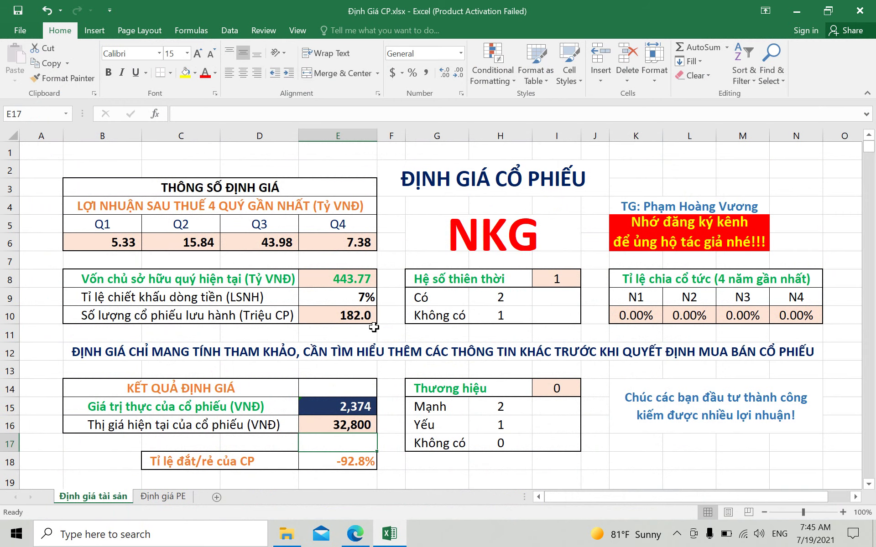
- Find NKG's Q2/2021 owner's equity in its FireAnt financial profile and enter 4571.35 as current equity in E8 of the Excel sheet
left_click(355, 284)
left_click(354, 529)
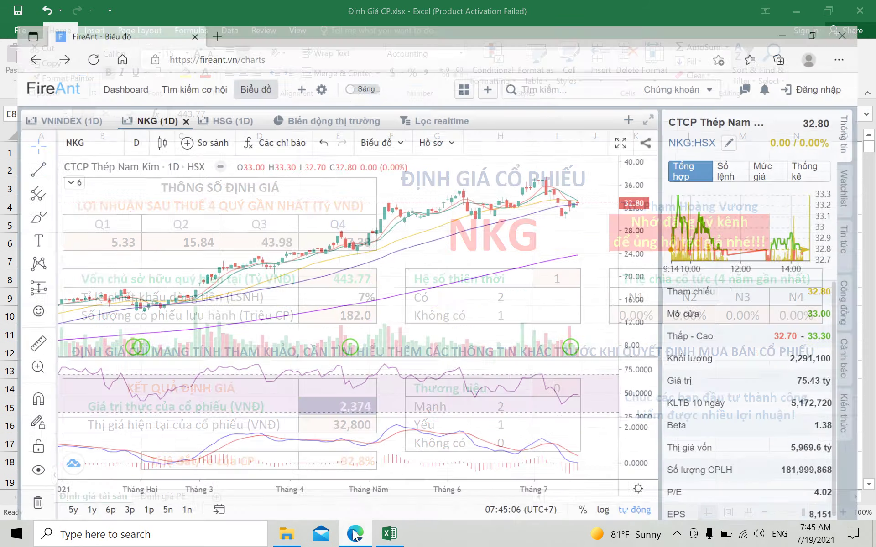
left_click(438, 130)
left_click(442, 155)
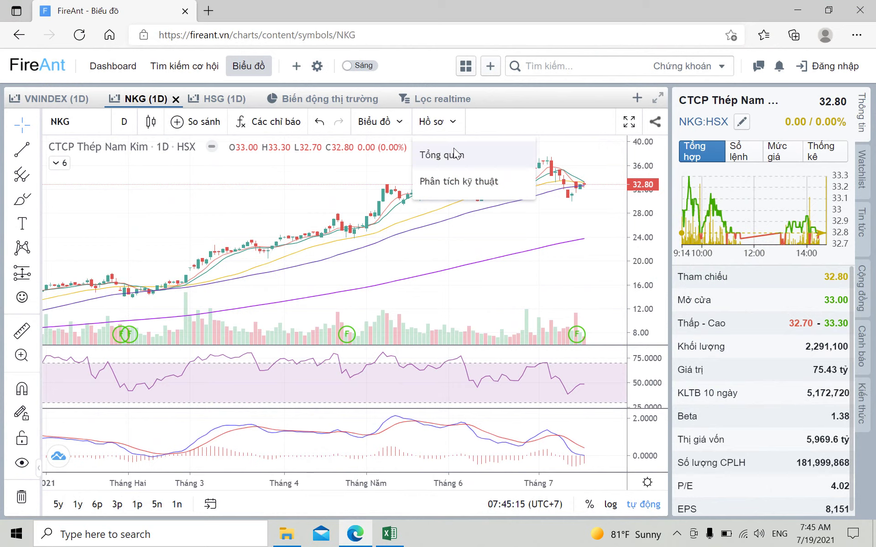
left_click(570, 162)
scroll(528, 297, "down", 1)
scroll(525, 301, "down", 9)
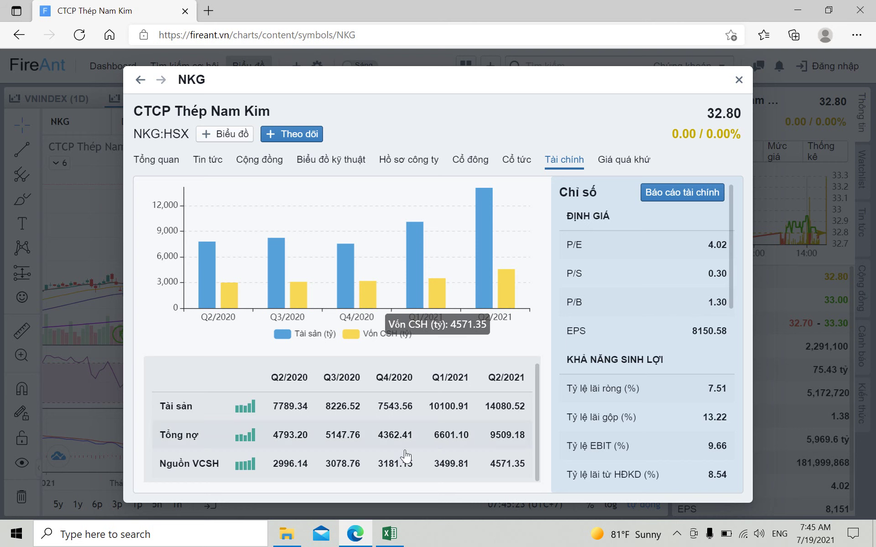
left_click(389, 534)
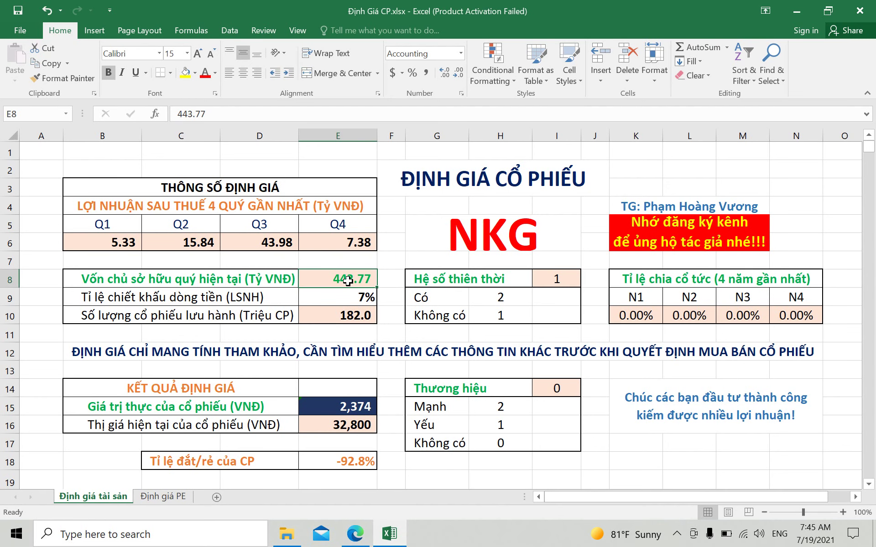
type("4571")
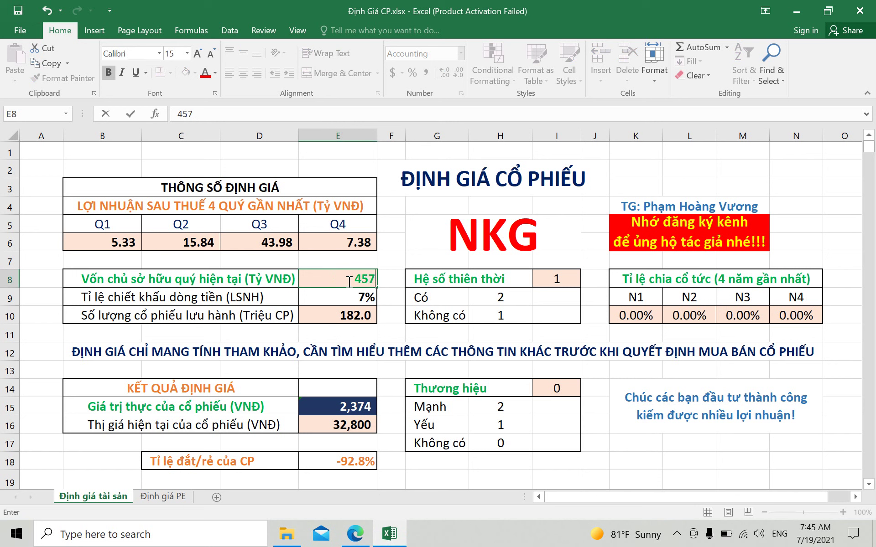
type(".35")
- Read NKG's Q2/2021 after-tax profit on FireAnt and enter 847.51 as the Q4 profit in E6 of the Excel sheet
left_click(349, 250)
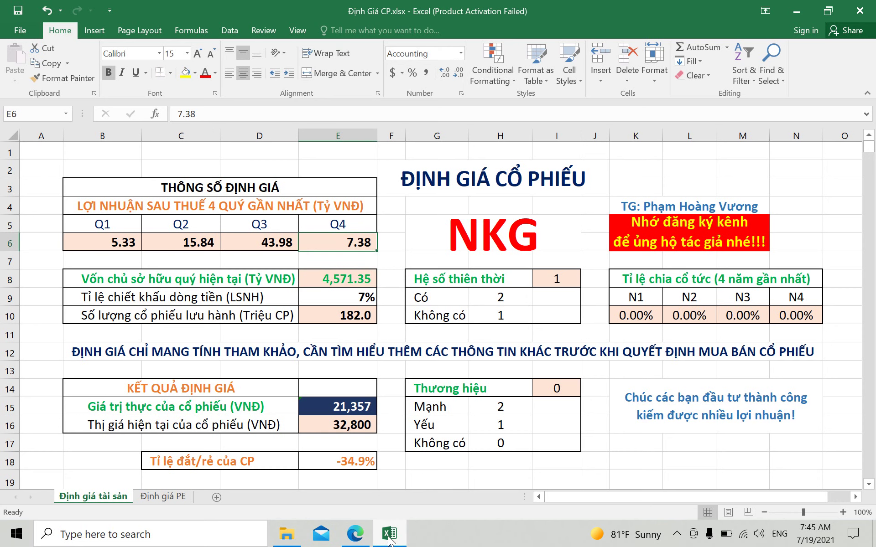
left_click(402, 481)
scroll(490, 304, "up", 3)
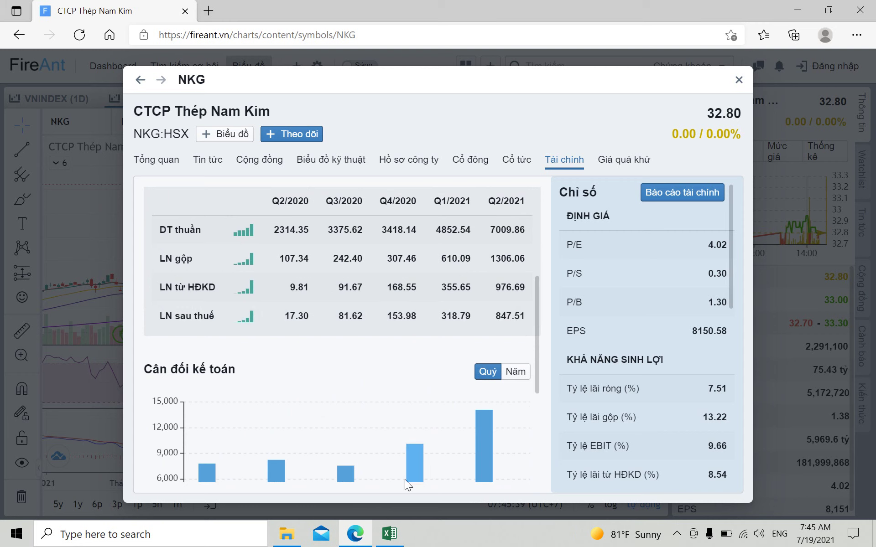
left_click(395, 529)
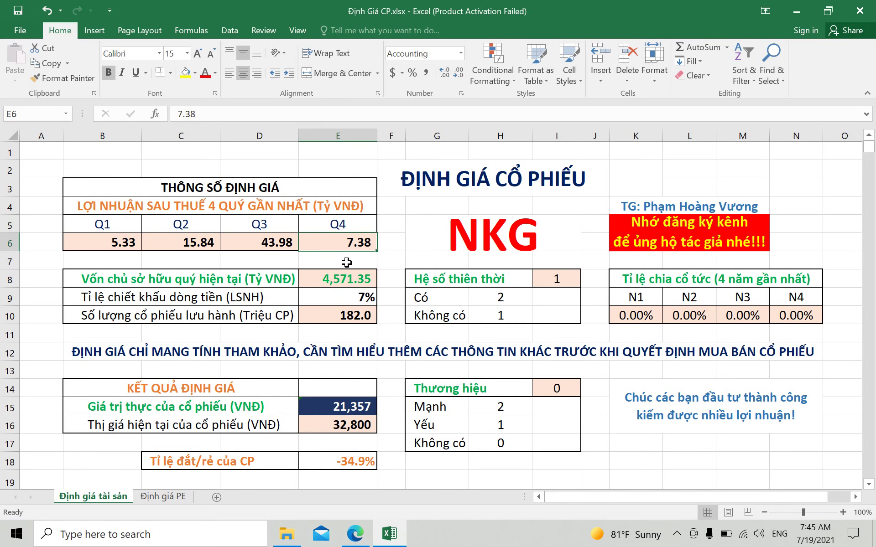
type("84")
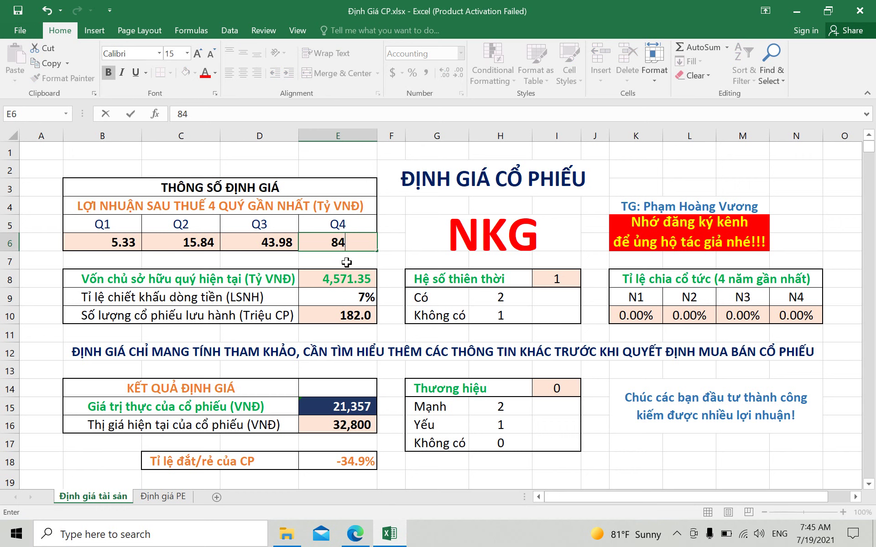
type("7.51")
- Read NKG's Q1/2021 after-tax profit on FireAnt and enter 318.79 as the Q3 profit in D6 of the Excel sheet
left_click(274, 242)
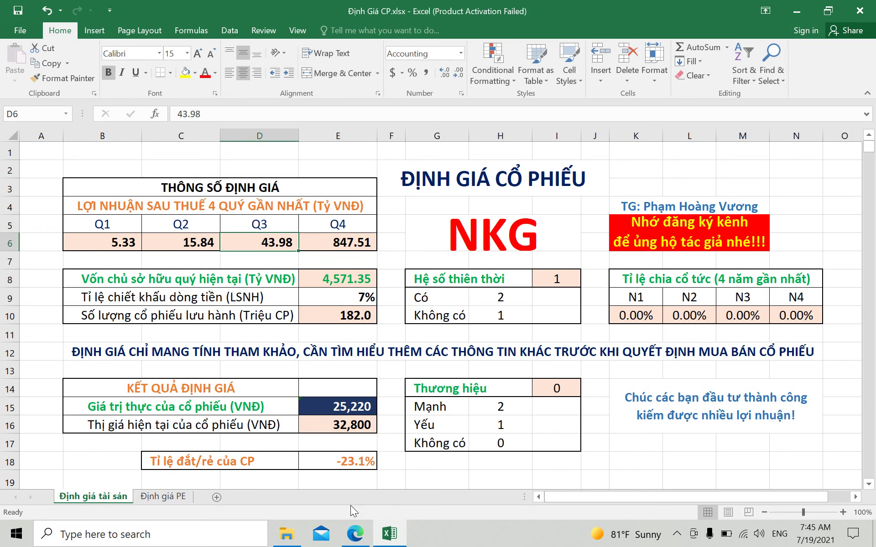
left_click(355, 533)
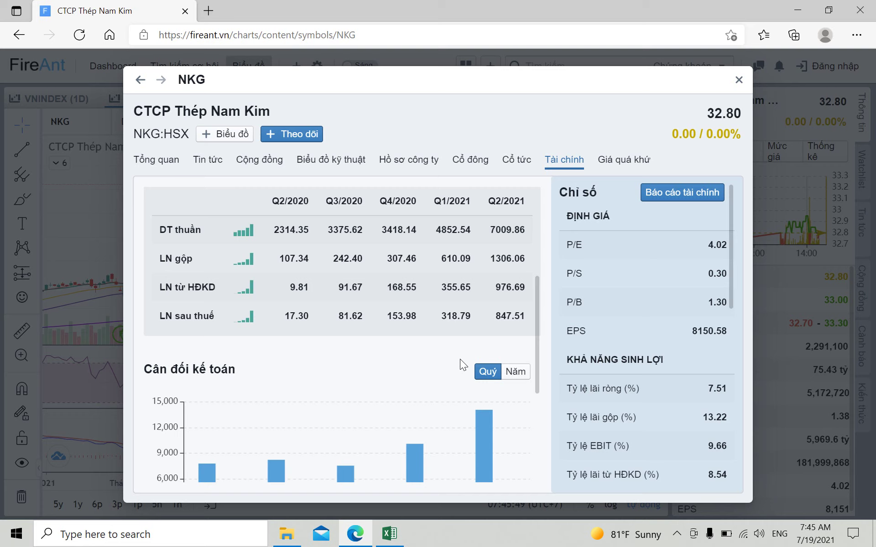
left_click(389, 532)
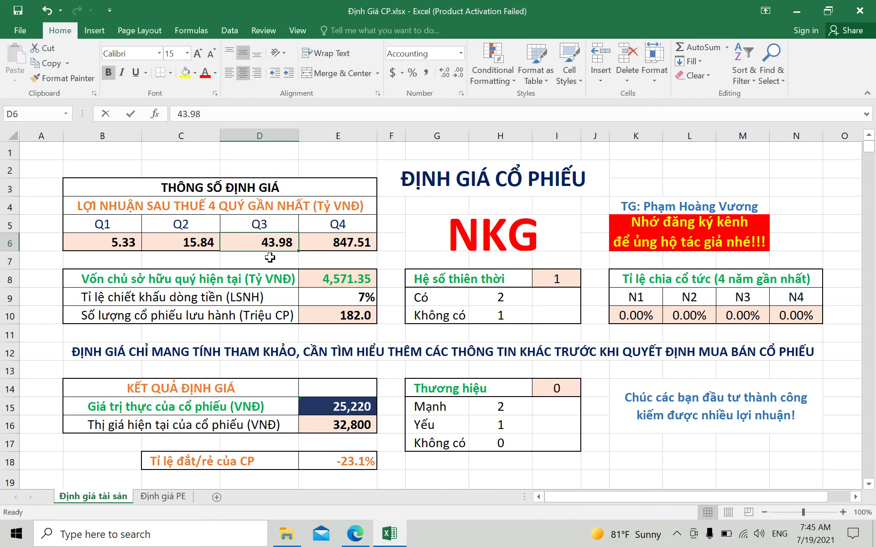
type("318.7")
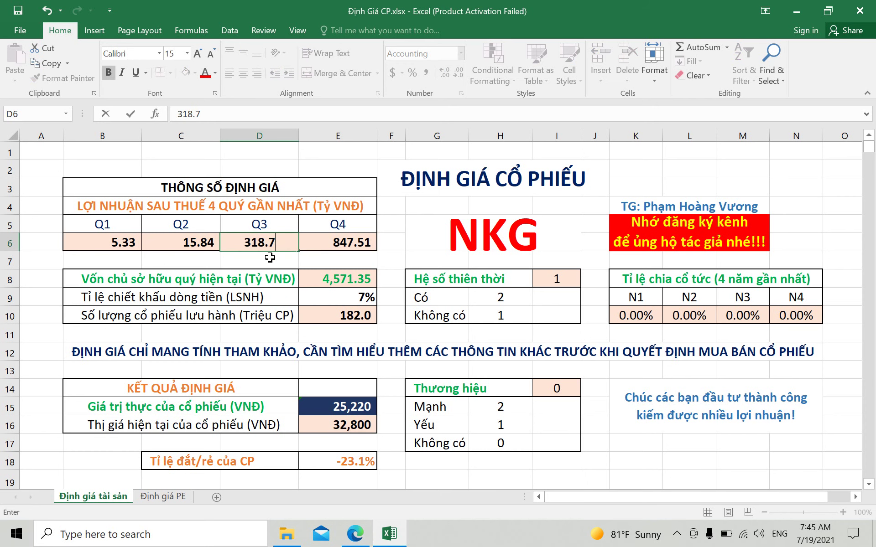
type("9")
- Read NKG's Q4/2020 after-tax profit on FireAnt and enter 153.98 as the Q2 profit in C6 of the Excel sheet
left_click(209, 245)
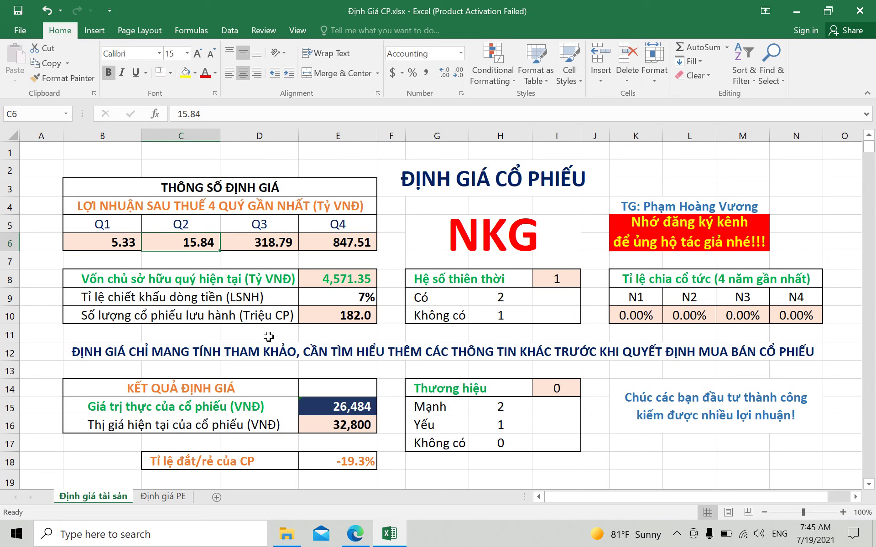
left_click(351, 538)
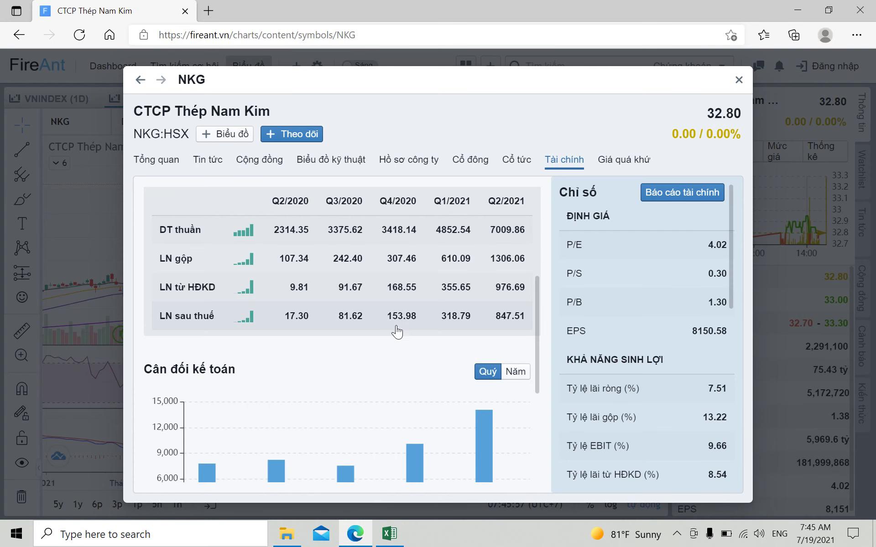
left_click(390, 534)
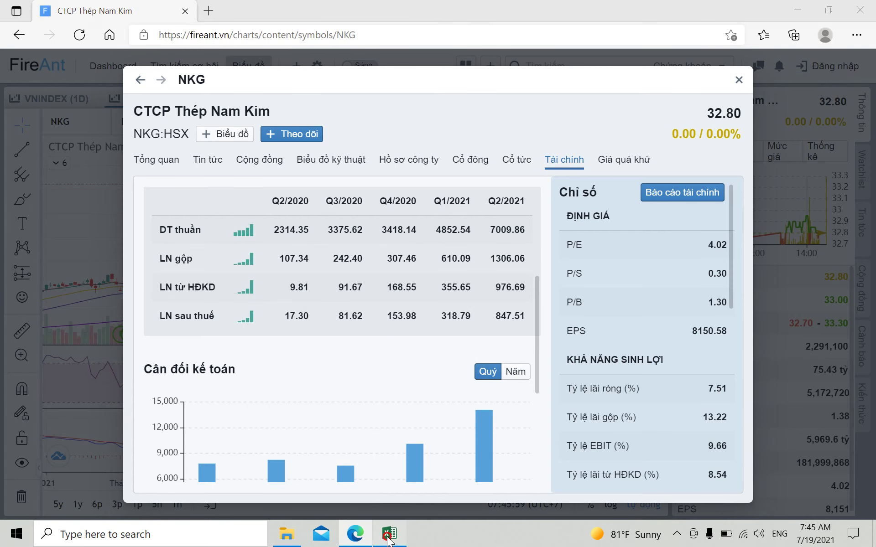
type("15")
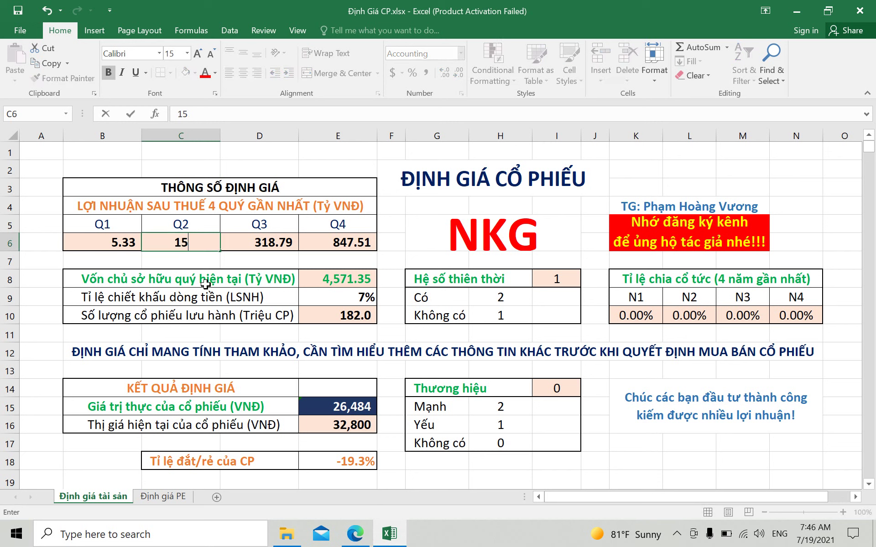
type("3.98")
- Read NKG's Q3/2020 after-tax profit on FireAnt and enter 81.62 as the Q1 profit in B6 of the Excel sheet
left_click(126, 243)
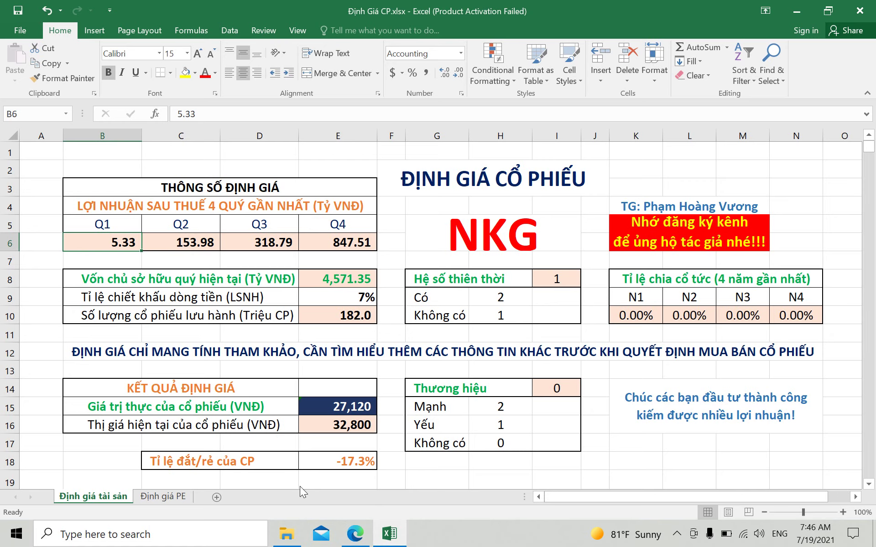
left_click(355, 534)
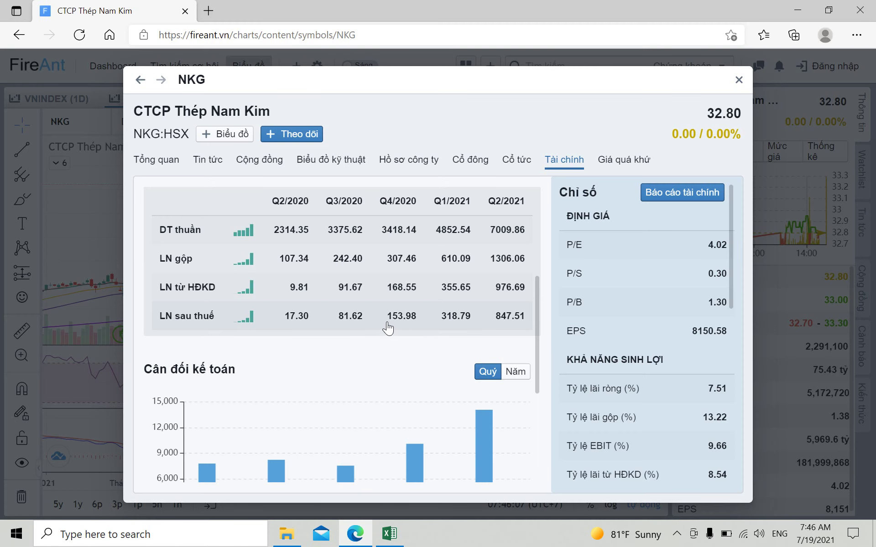
left_click(389, 534)
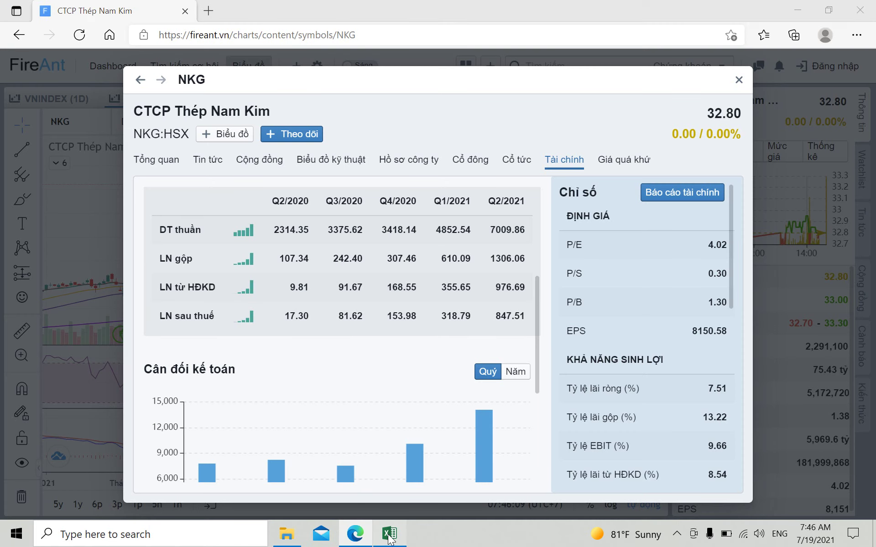
type("8")
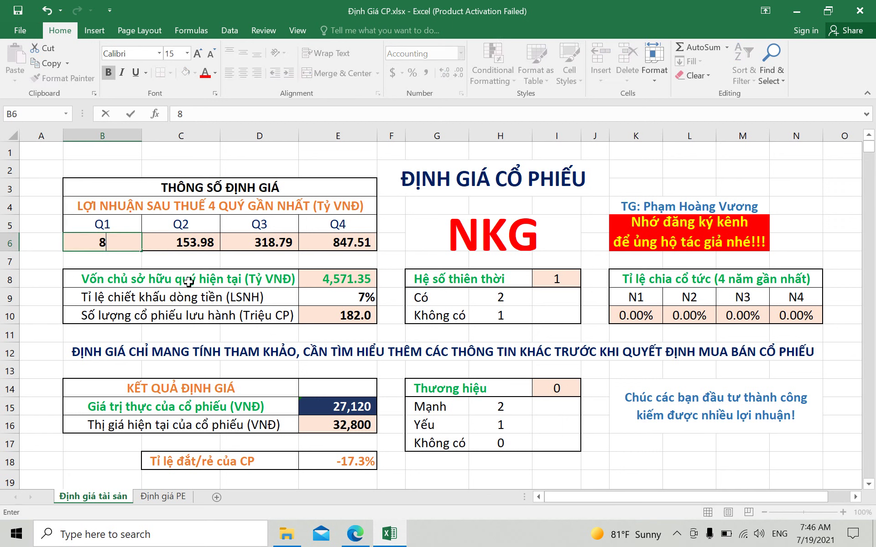
type("1.62")
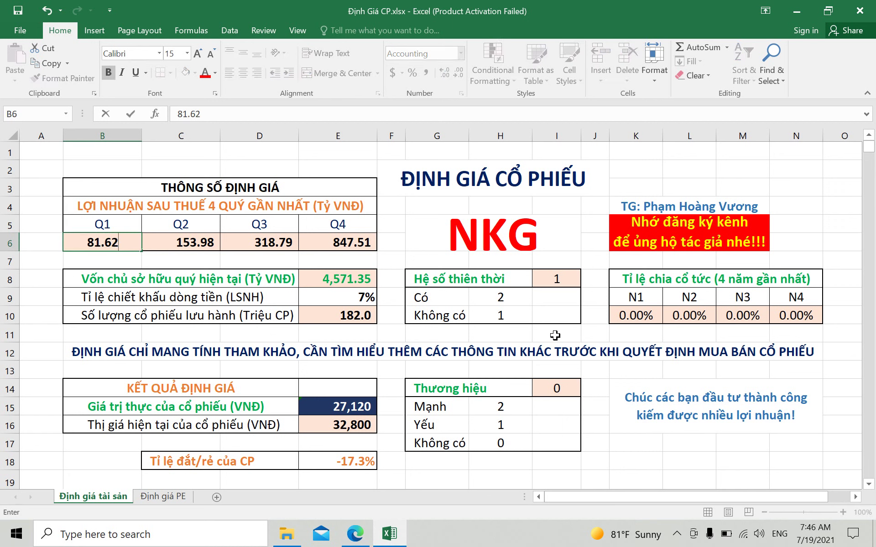
left_click(556, 299)
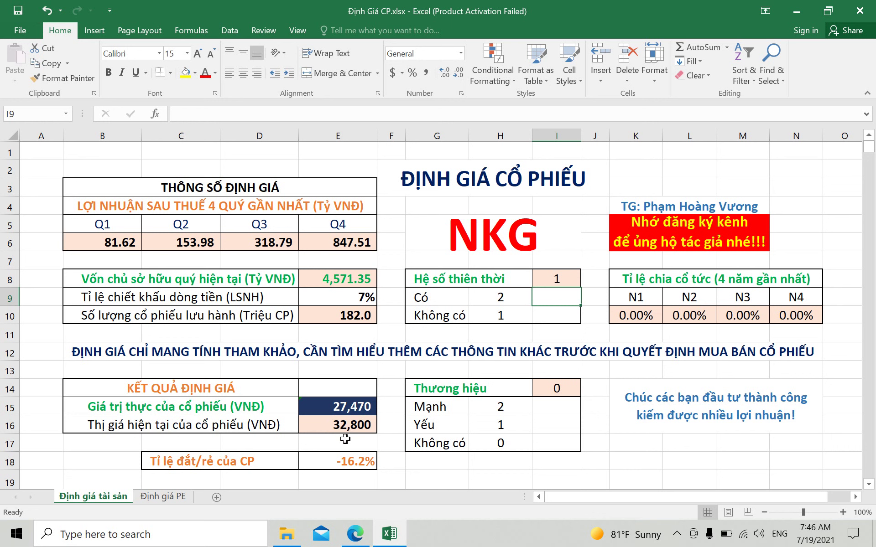
- Set the Hệ số thiên thời coefficient in I8 to 2 and the Thương hiệu score in I14 to 1
left_click(565, 279)
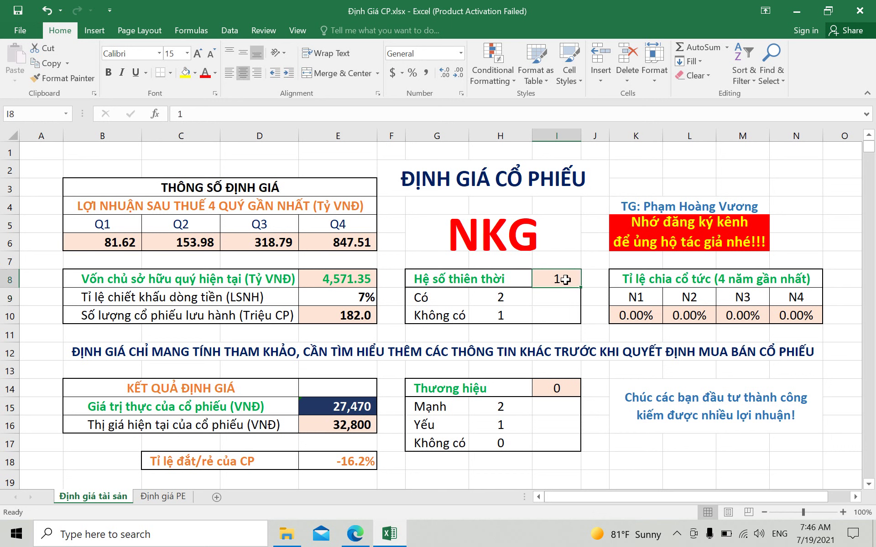
type("2")
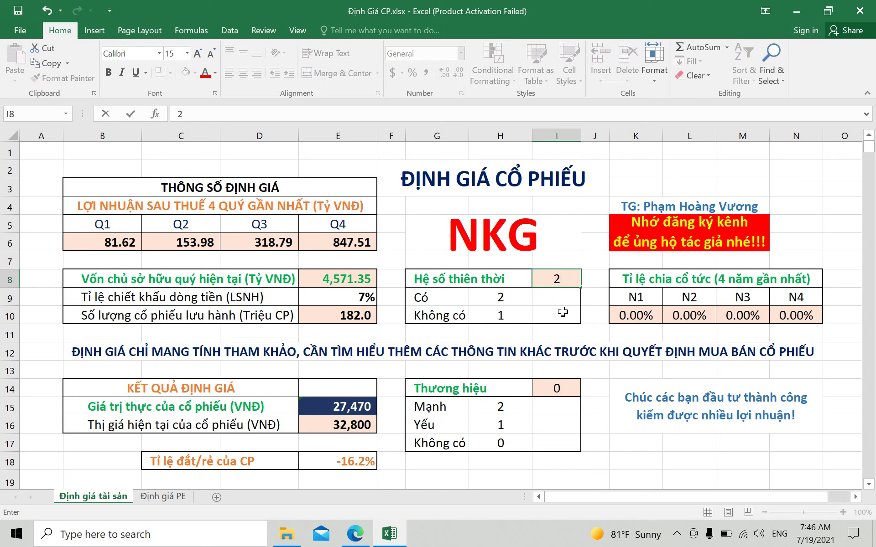
left_click(563, 311)
left_click(559, 389)
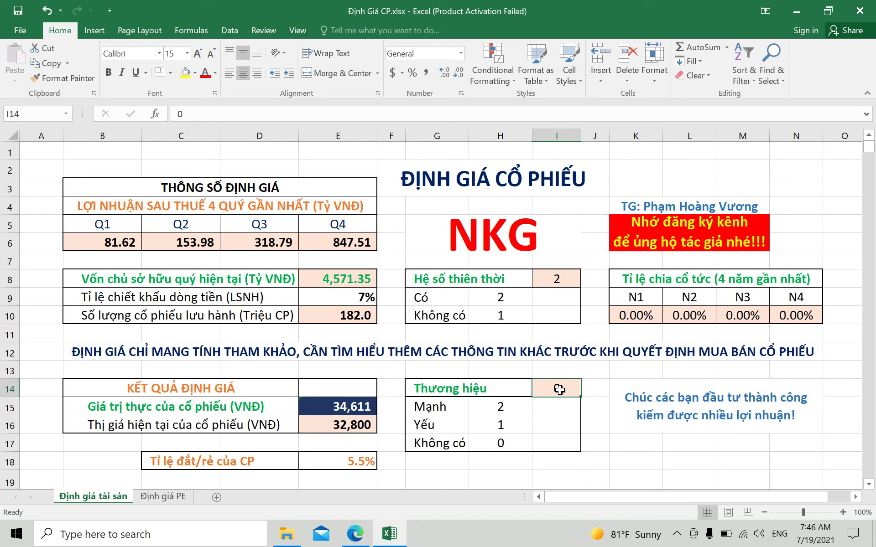
type("1")
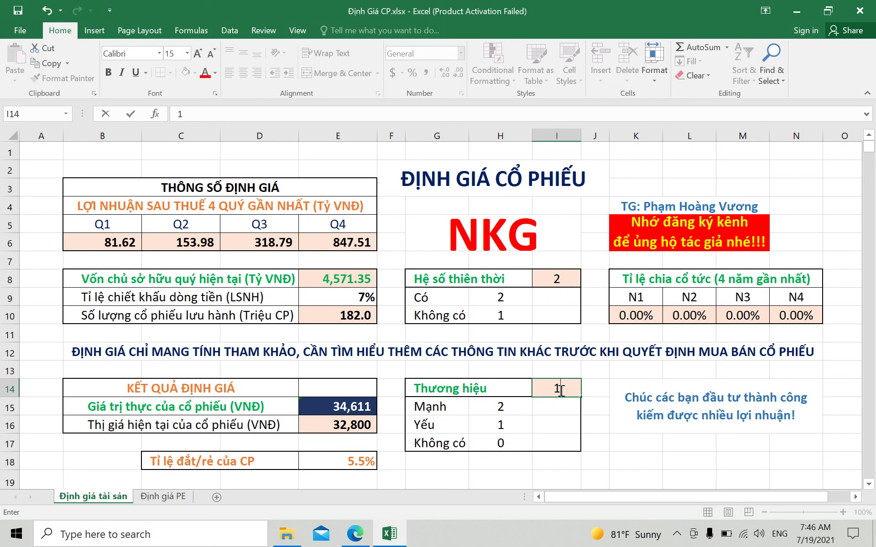
- Check NKG's dividend history on FireAnt and enter dividend rates of 3% for N1 in K10 and 40% for N2 in L10 in Excel
left_click(641, 448)
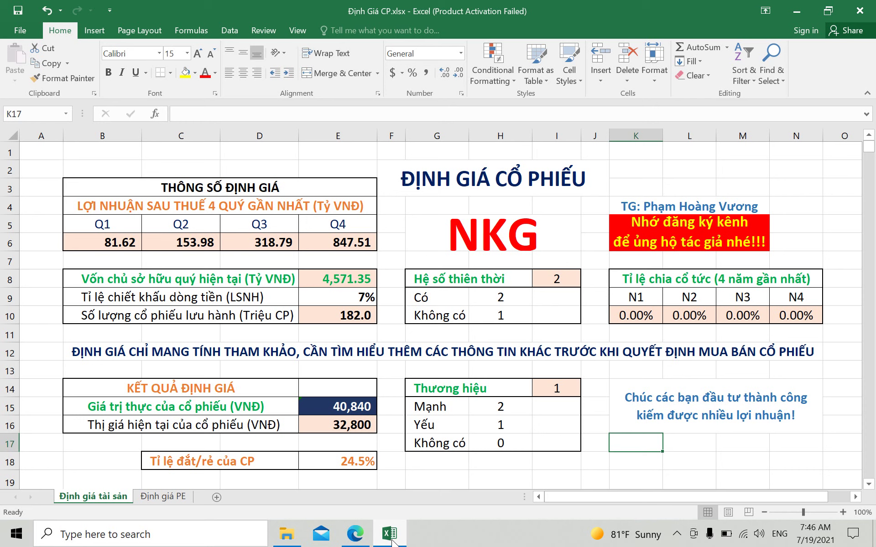
left_click(355, 533)
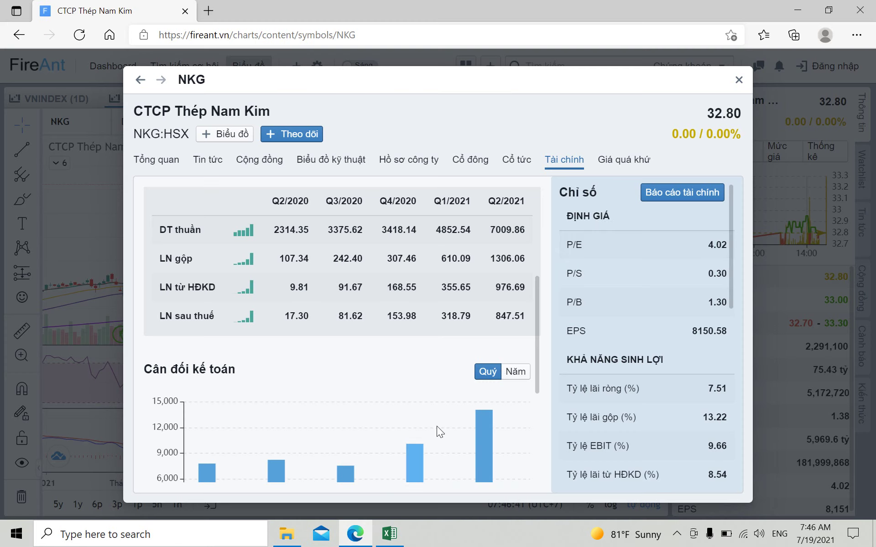
left_click(516, 160)
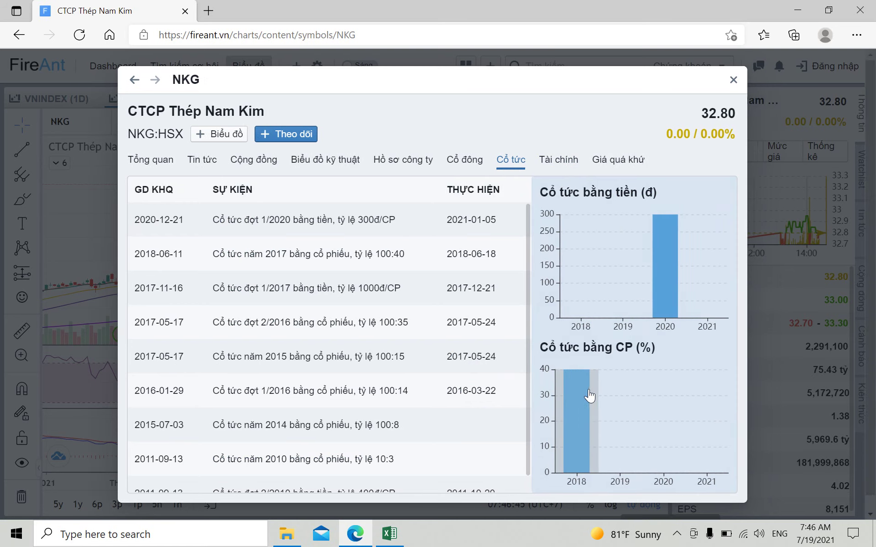
mouse_move(588, 397)
left_click(739, 81)
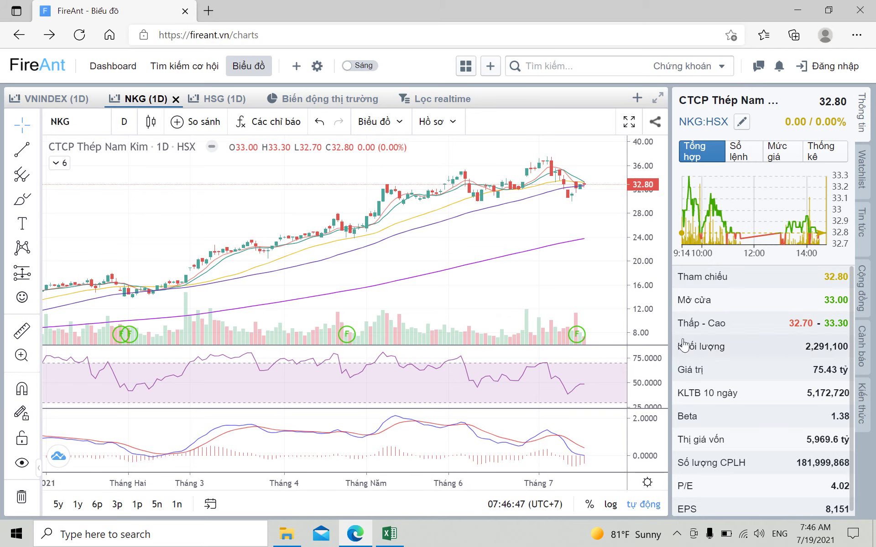
left_click(389, 534)
left_click(638, 315)
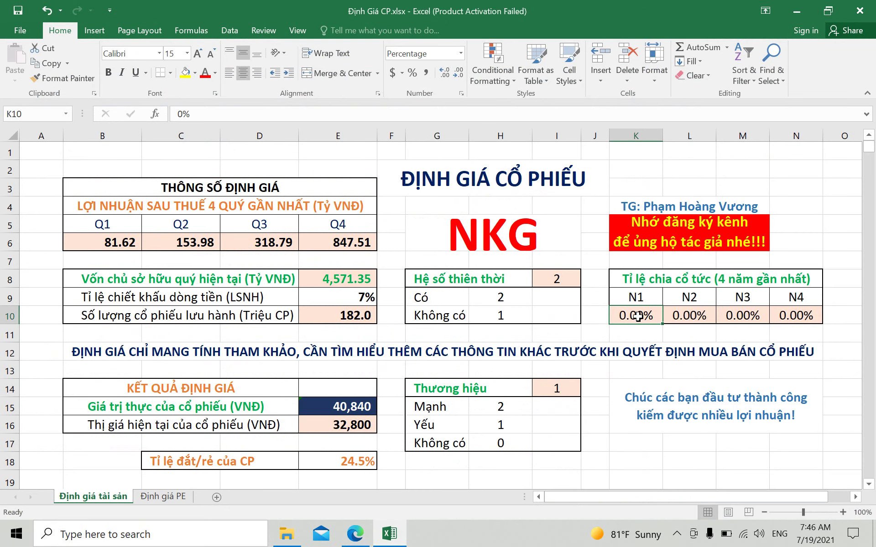
type("3")
left_click(689, 316)
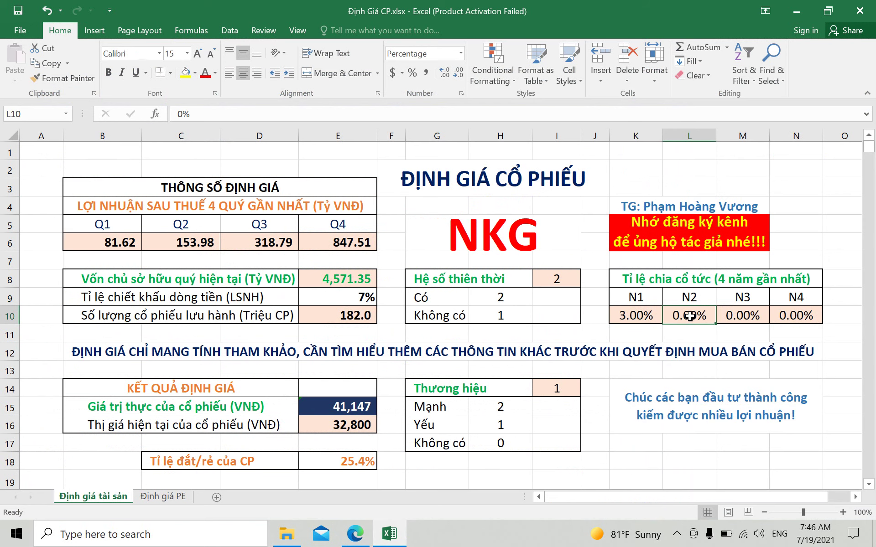
type("40")
left_click(681, 442)
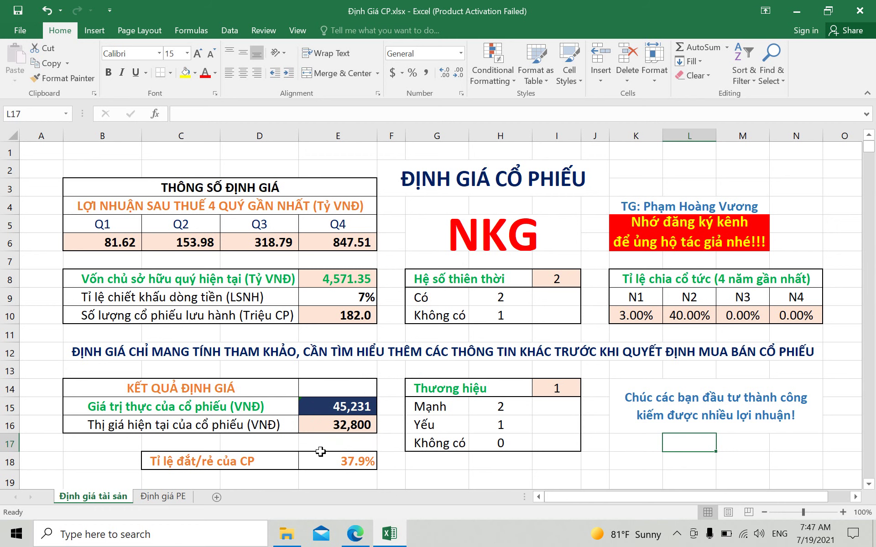
- Bring up the Định giá PE sheet, and open the saved Vietstock finance page in a new Edge browser tab
left_click(165, 496)
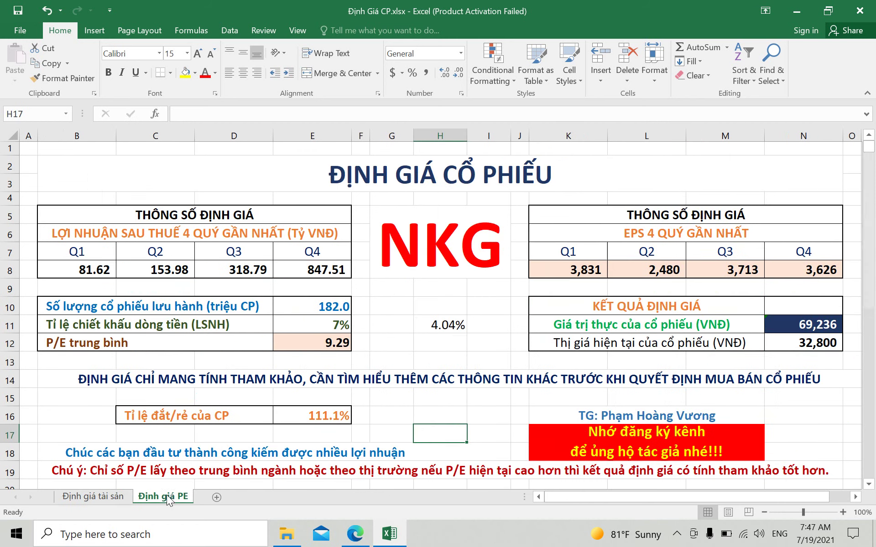
left_click(358, 541)
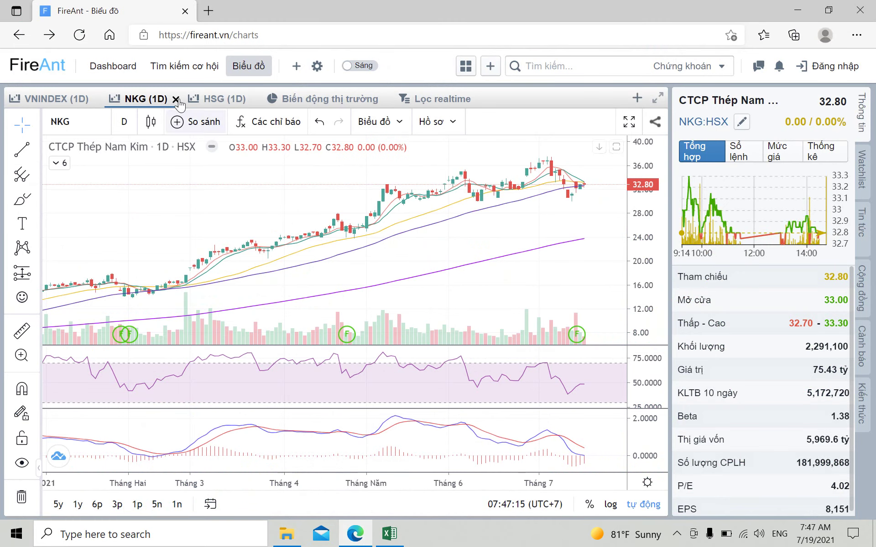
left_click(210, 14)
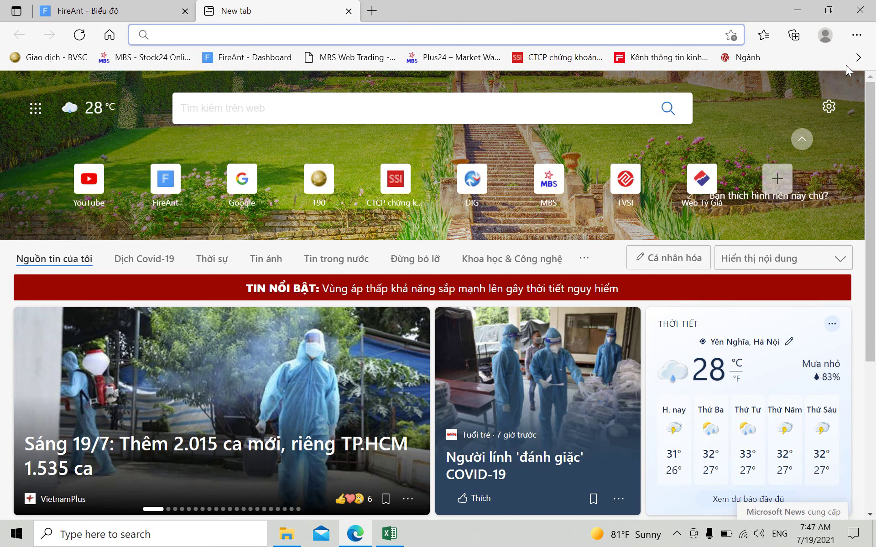
left_click(849, 63)
left_click(668, 85)
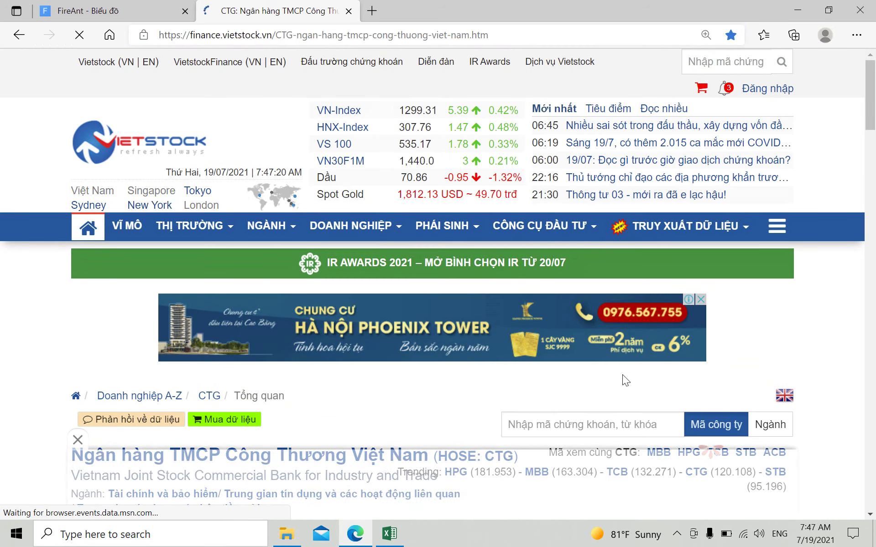
- Search Vietstock for nkg, open the CTCP Thép Nam Kim page and find the quarterly EPS figures under Chỉ số tài chính
left_click(567, 418)
type("n")
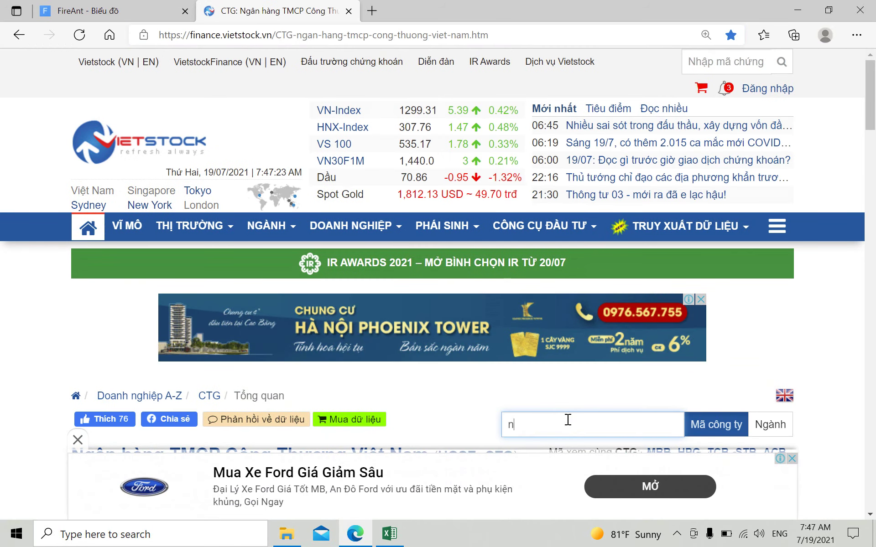
type("kg")
scroll(567, 419, "down", 2)
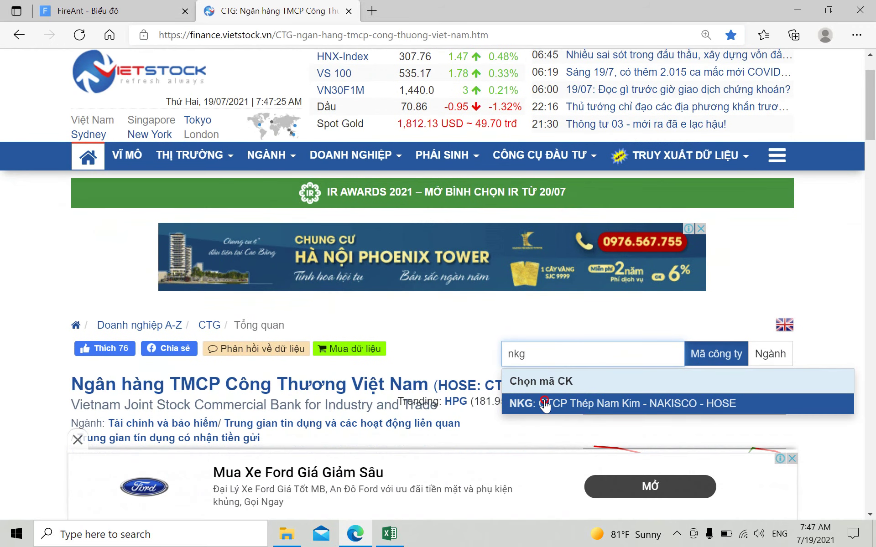
left_click(548, 402)
scroll(428, 310, "down", 7)
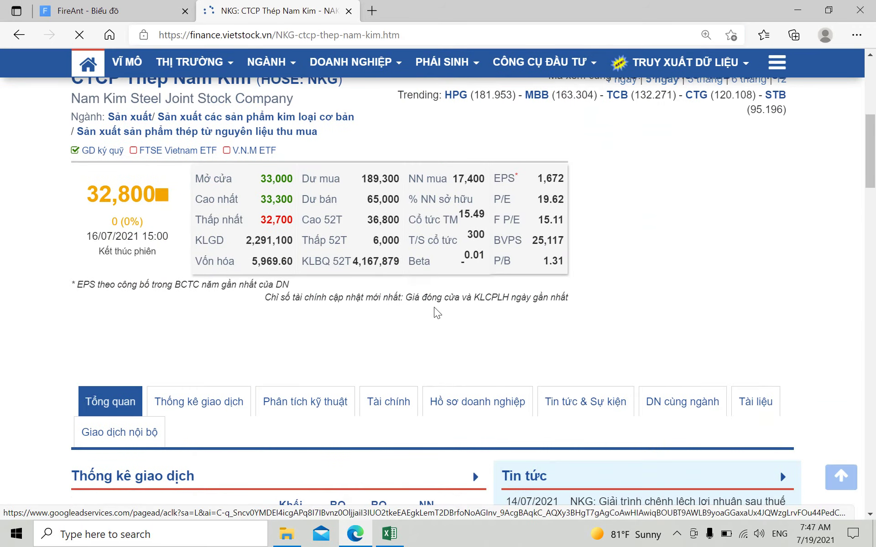
scroll(343, 297, "down", 20)
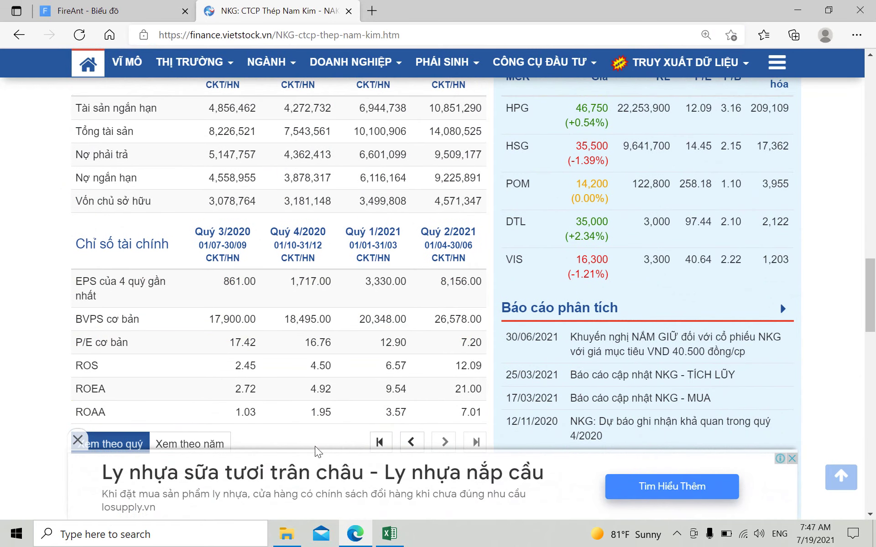
- Switch to Excel and enter the Q3/2020 EPS of 861 as Q1 in K8 of the Định giá PE sheet
left_click(389, 534)
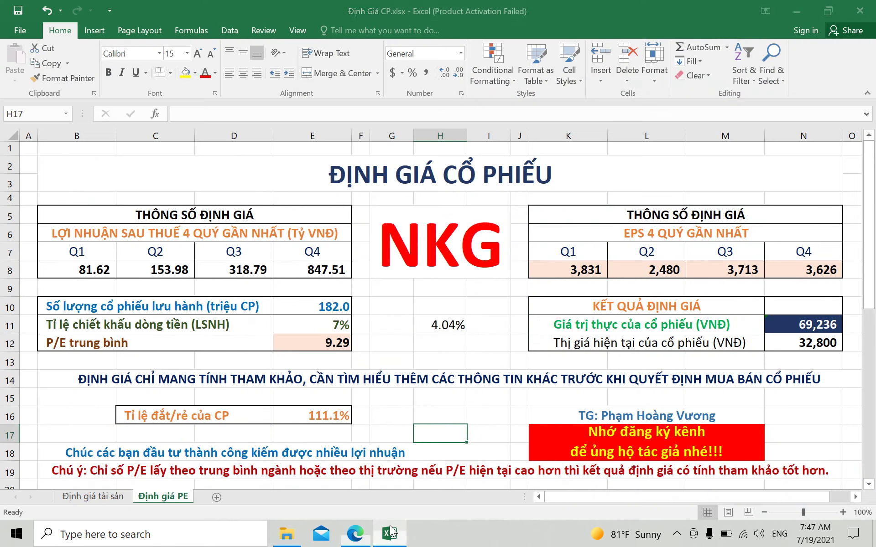
left_click(571, 271)
type("861")
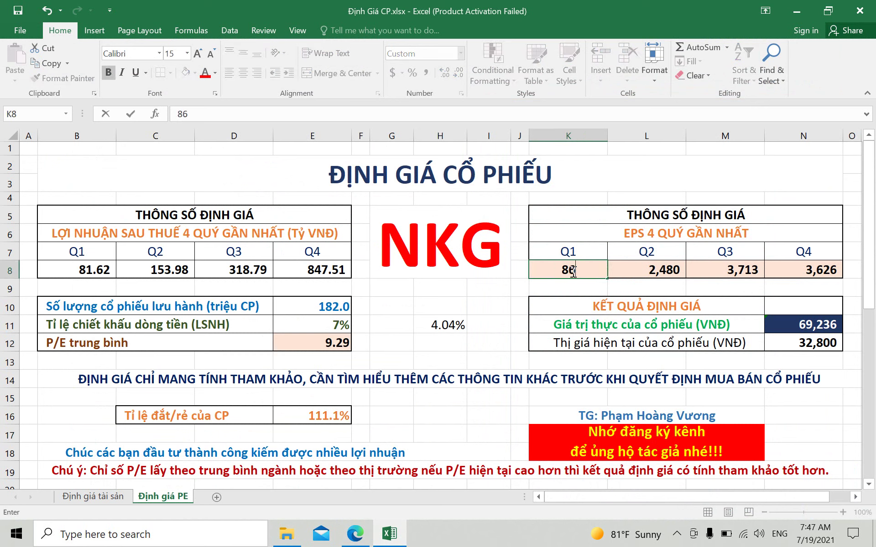
- Read NKG's Q4/2020 EPS on Vietstock and enter 1717 as the Q2 EPS in L8 of the Excel sheet
left_click(624, 270)
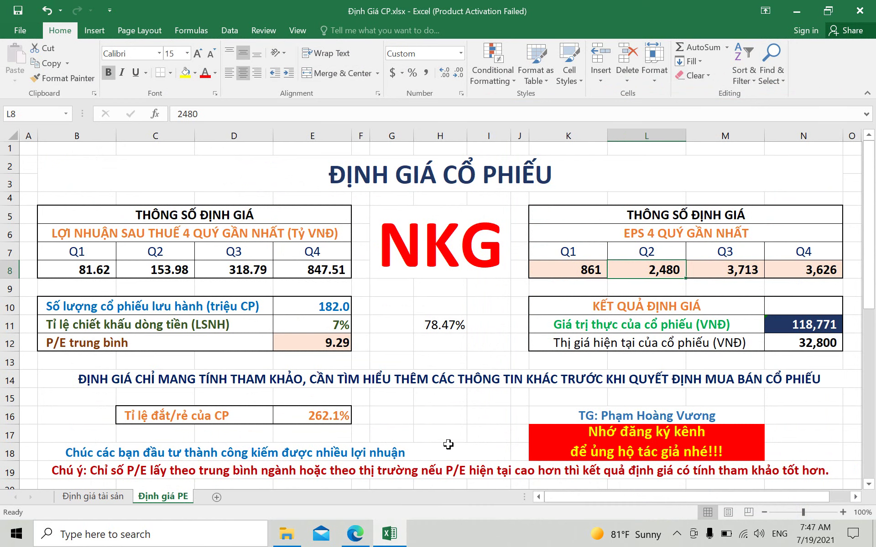
left_click(355, 533)
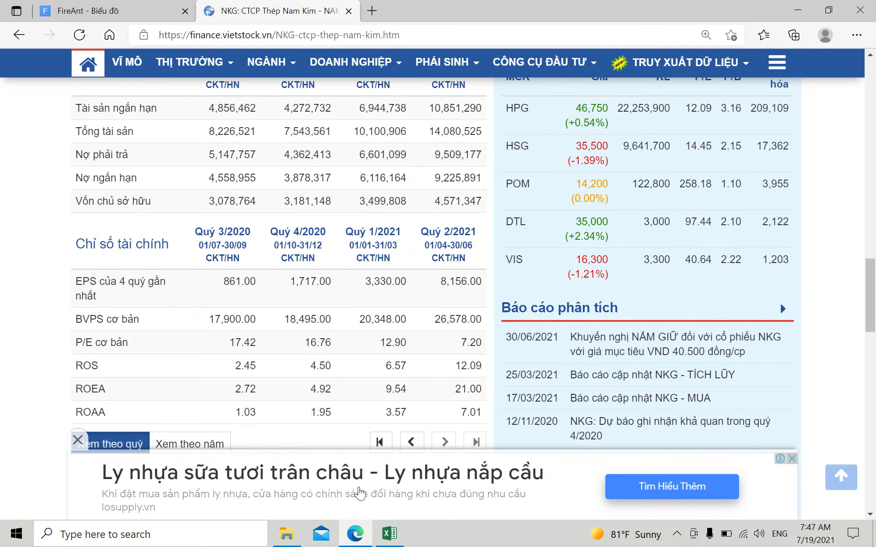
left_click(389, 534)
type("1717")
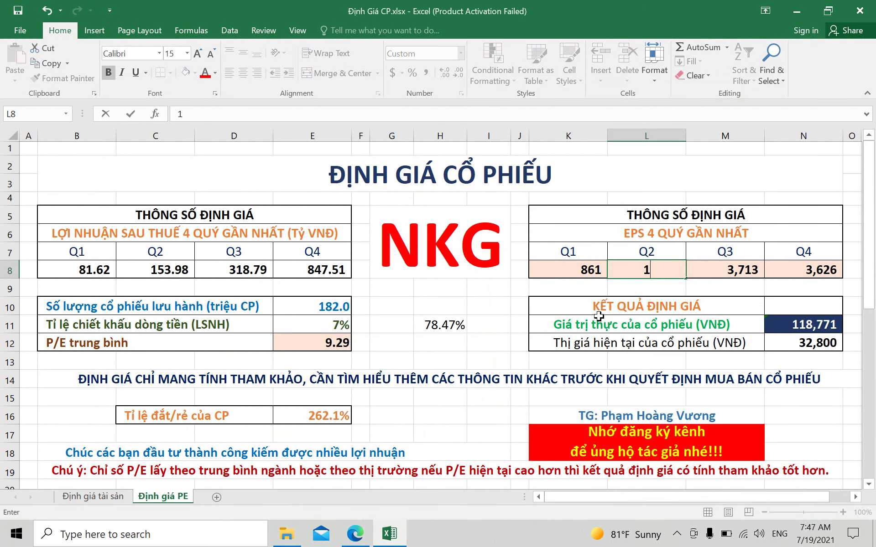
- Read NKG's Q1/2021 EPS on Vietstock and enter 3330 as the Q3 EPS in M8 of the Excel sheet
left_click(714, 274)
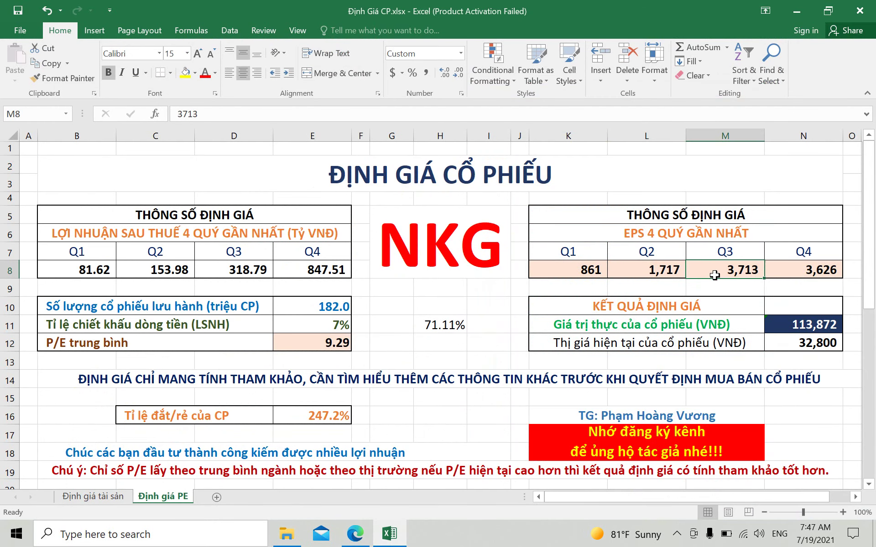
left_click(355, 534)
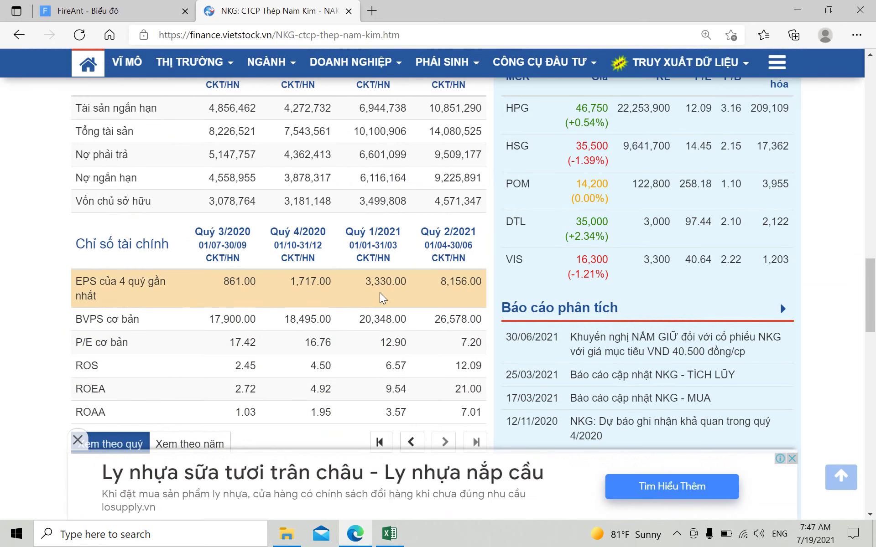
left_click(391, 535)
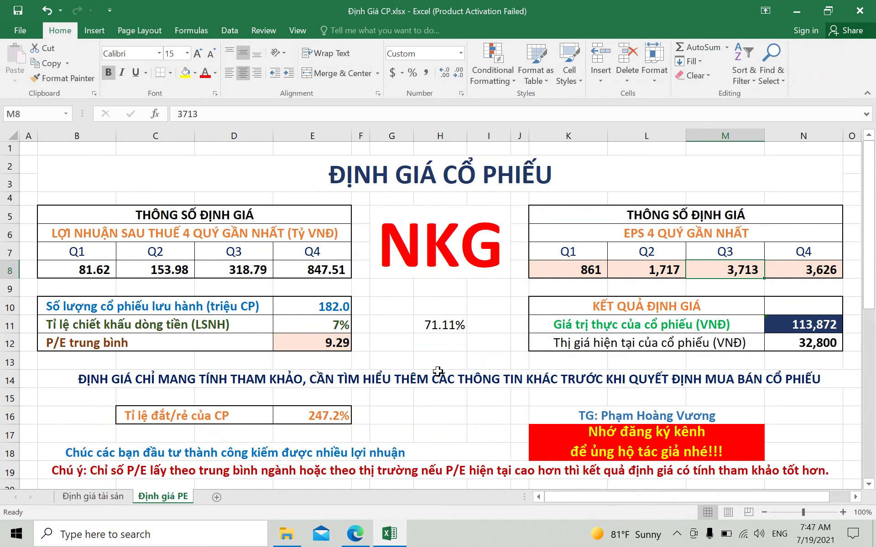
type("3330")
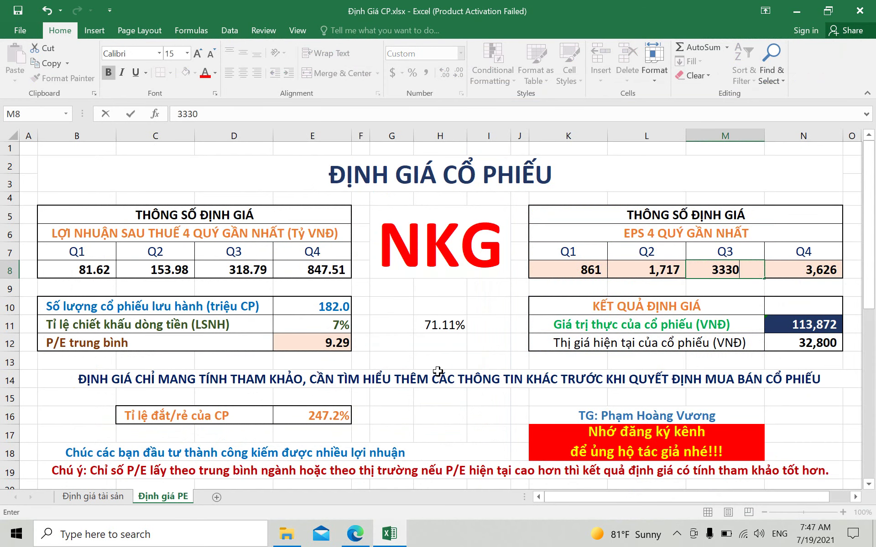
- Read NKG's Q2/2021 EPS on Vietstock and enter 8156 as the Q4 EPS in N8 of the Excel sheet
left_click(789, 276)
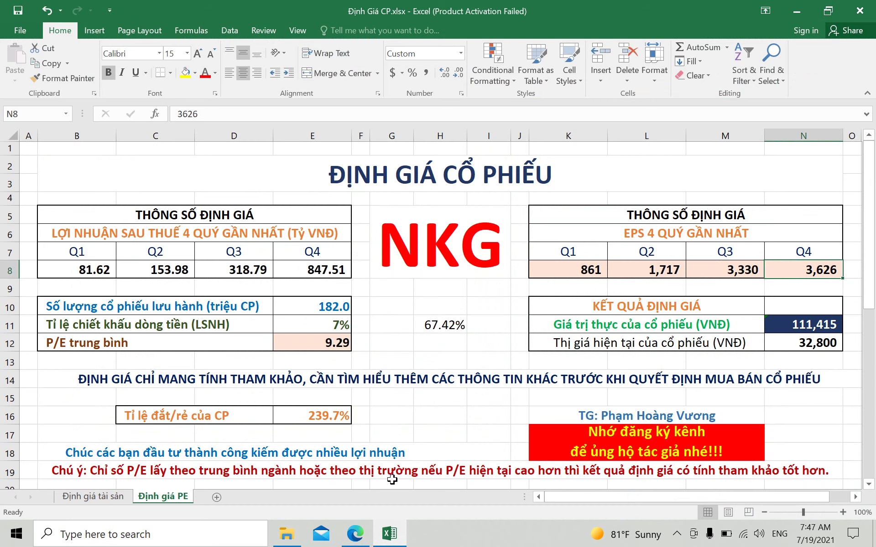
left_click(354, 535)
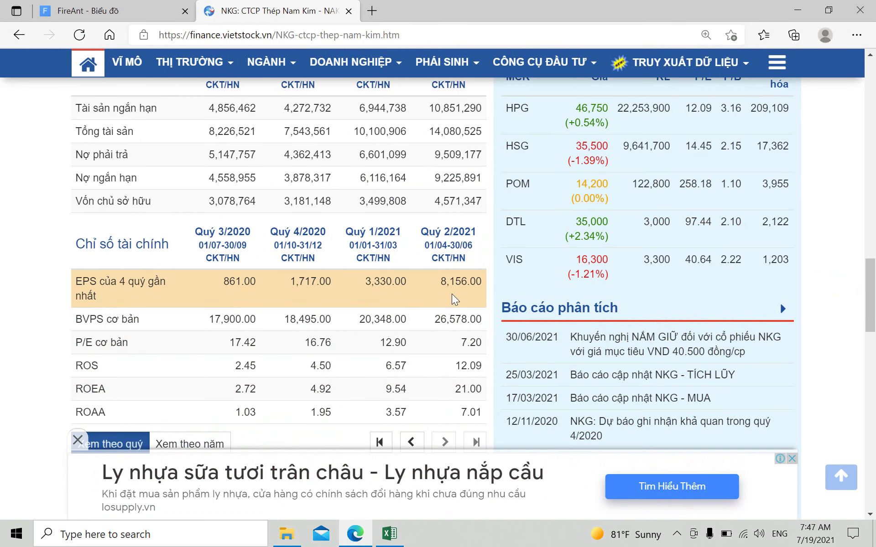
left_click(389, 534)
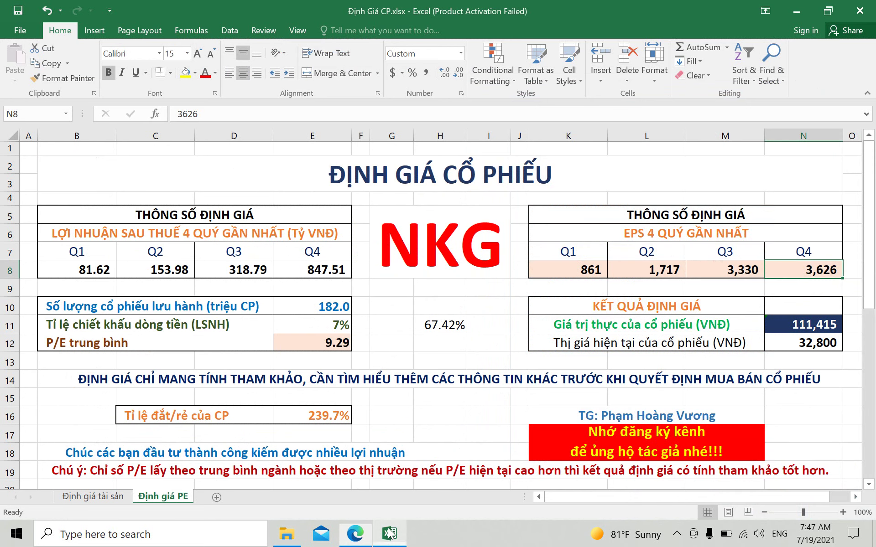
type("8")
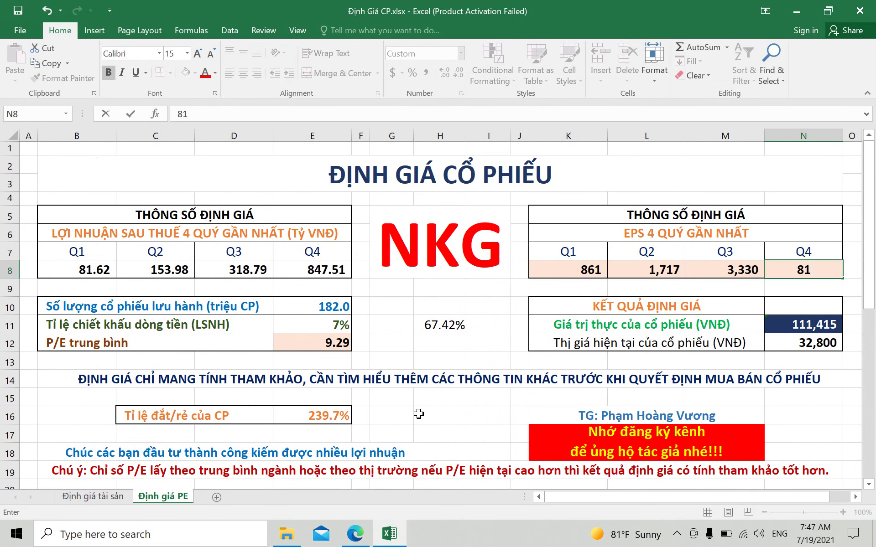
type("156")
key("Return")
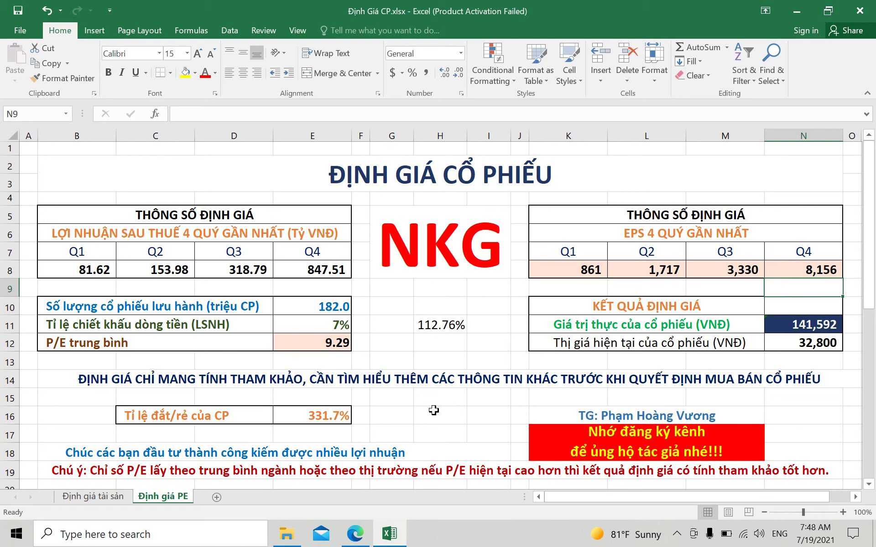
left_click(435, 415)
- Read NKG's P/E on FireAnt and enter 4.02 as the P/E trung bình in E12 of the Excel sheet
left_click(356, 534)
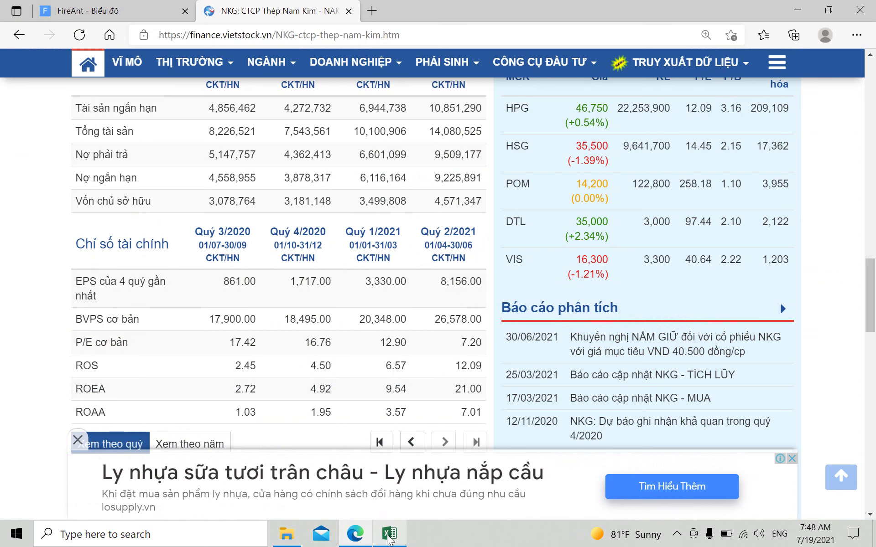
mouse_move(390, 535)
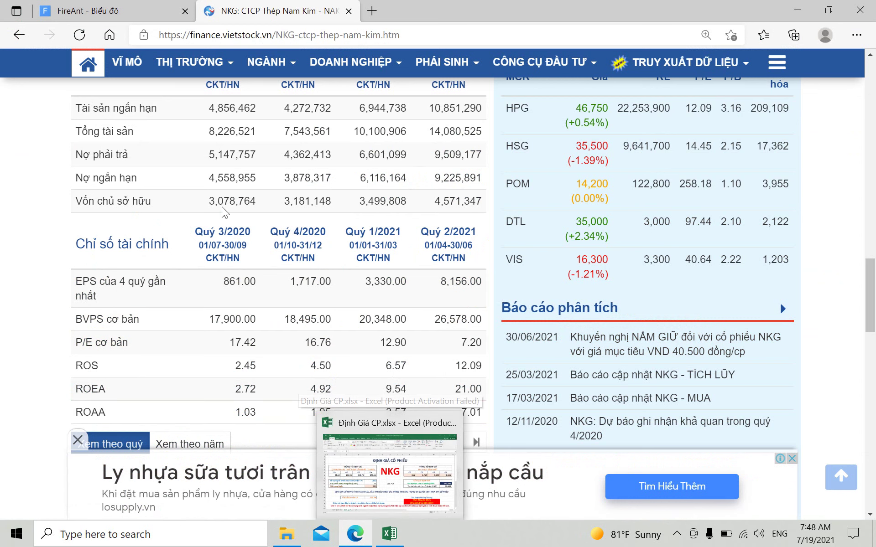
left_click(145, 11)
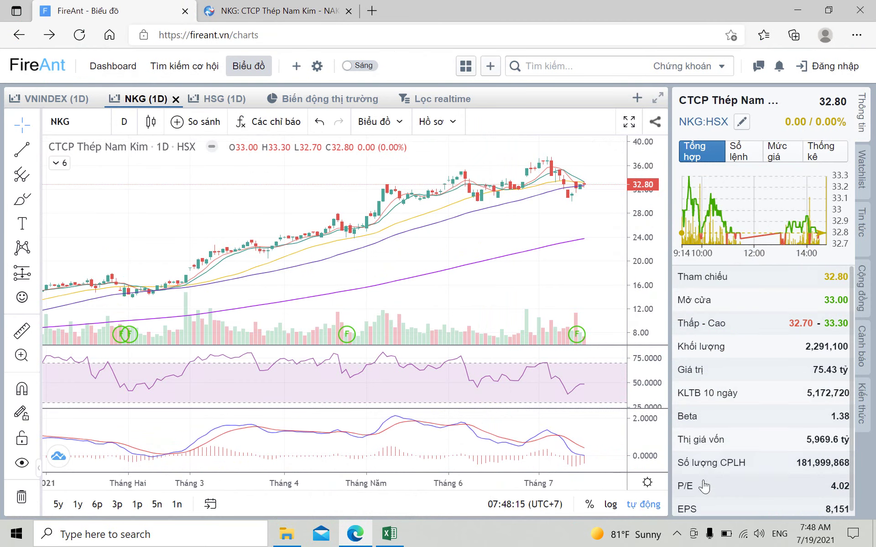
left_click(390, 535)
left_click(323, 345)
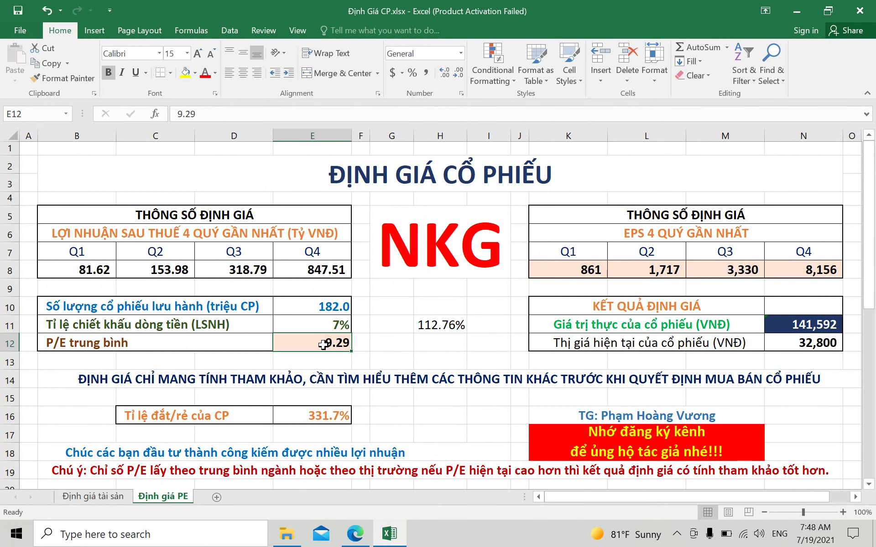
type("4.02")
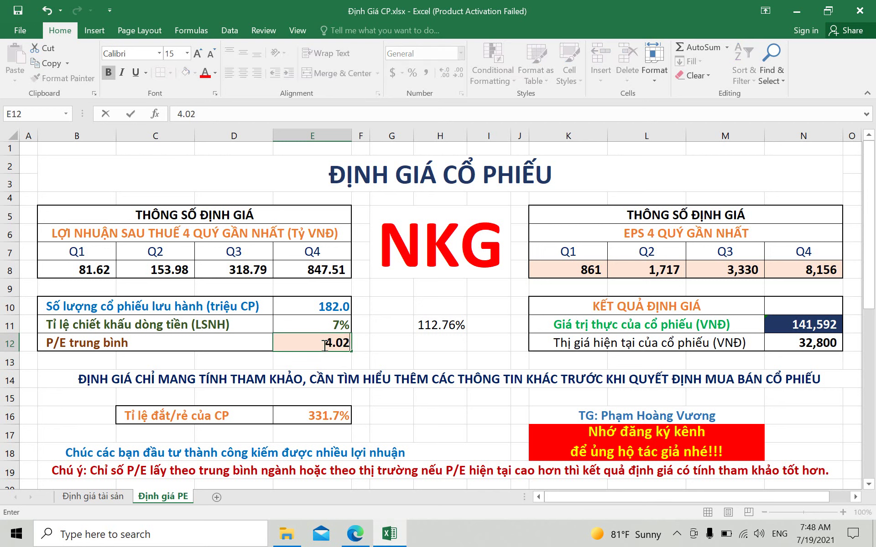
left_click(450, 361)
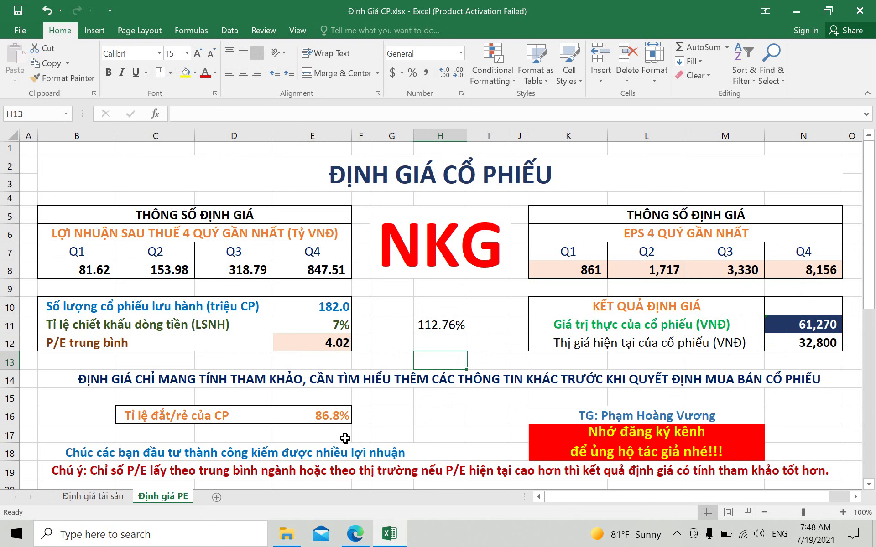
left_click(447, 415)
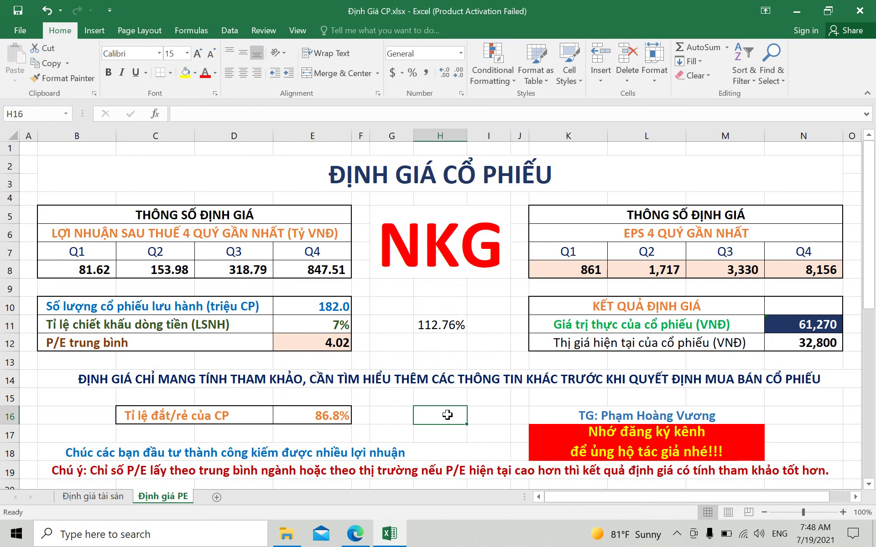
key("Right")
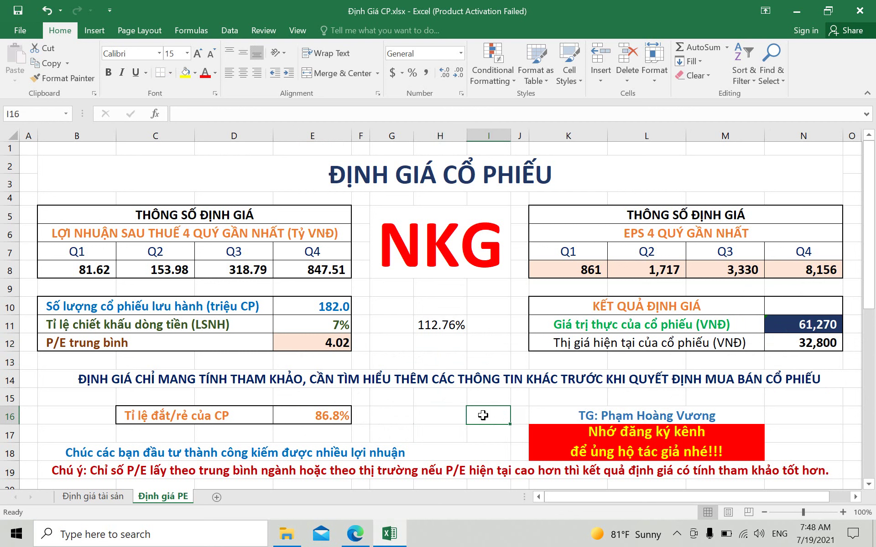
key("Left")
key("Left")
key("Right")
key("Right")
key("Left")
key("Up")
key("Down")
key("Down")
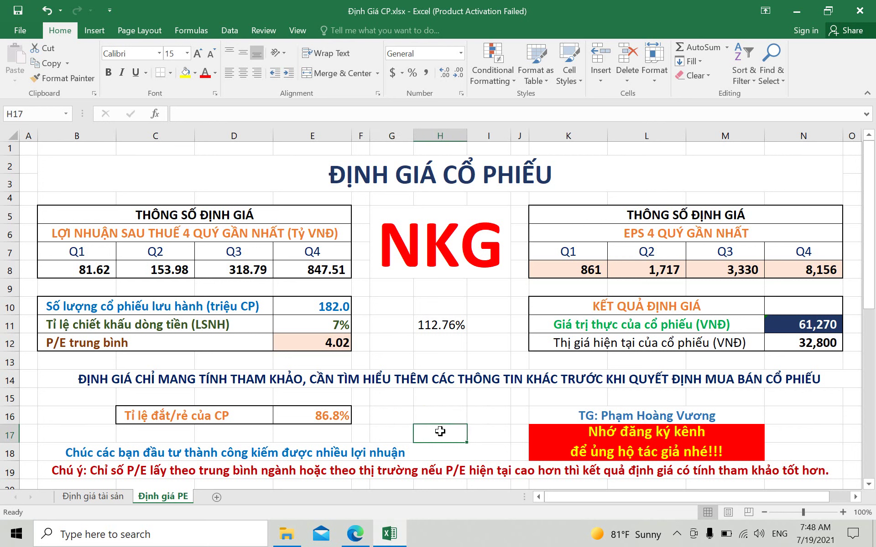
key("Up")
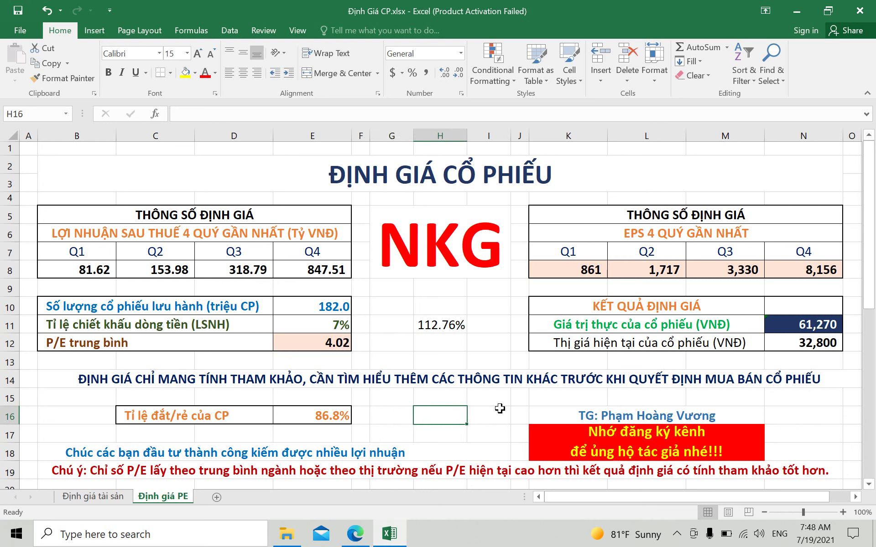